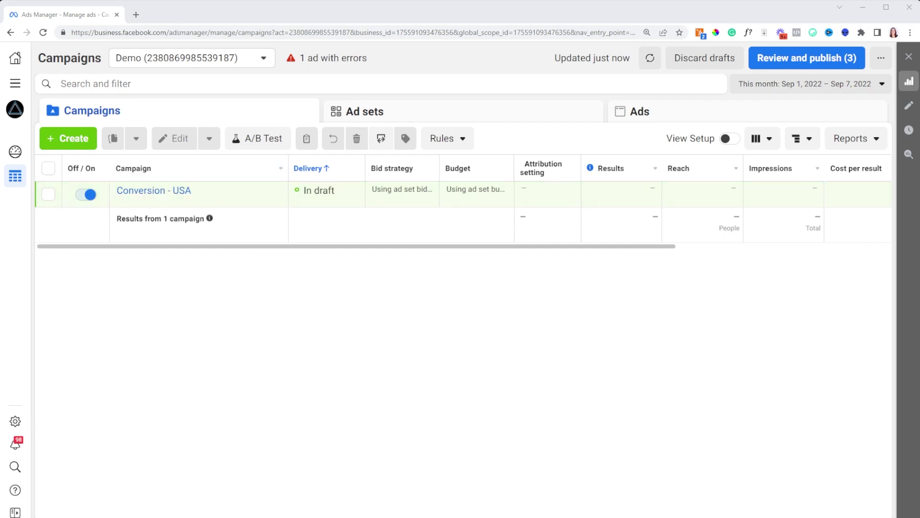
# Start a new campaign with the Sales objective, dismissing the notice about simplified objectives
pyautogui.click(67, 139)
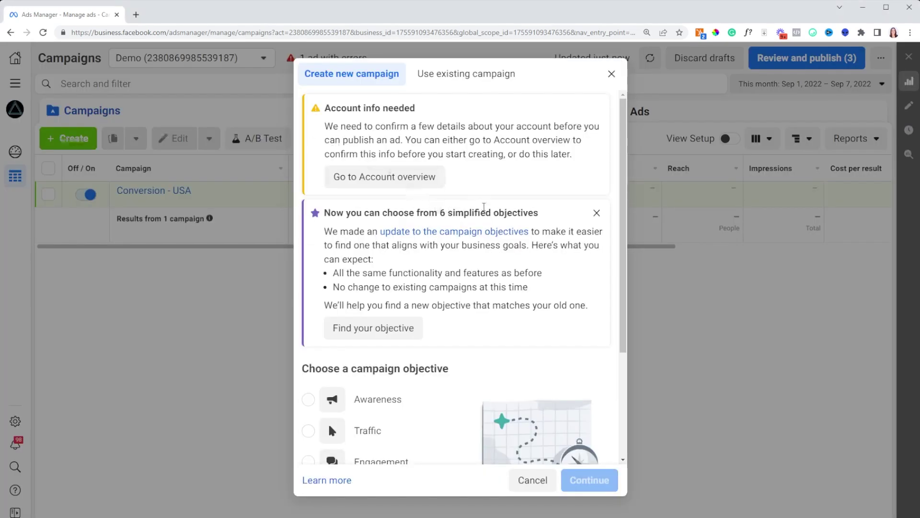
pyautogui.click(596, 212)
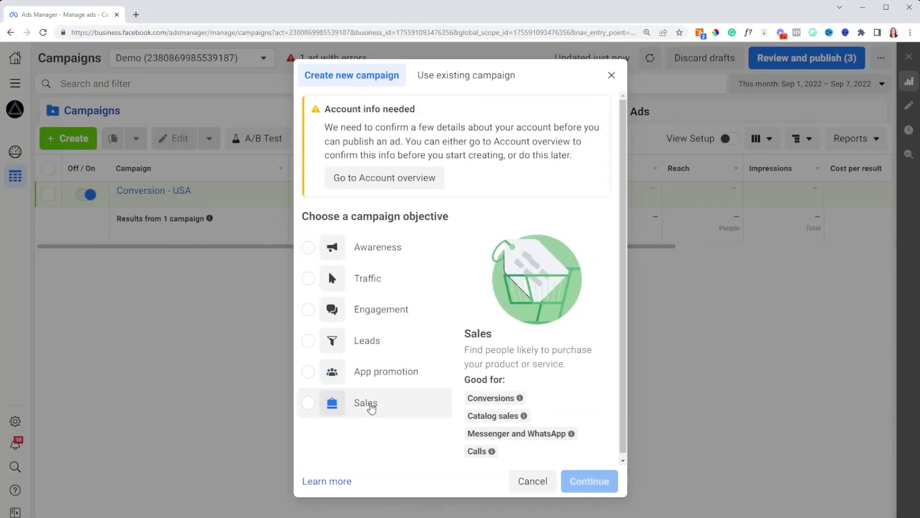
pyautogui.click(372, 402)
pyautogui.scroll(-1, 492, 435)
# Name the campaign "Testing - Broad - USA" and continue to its settings
pyautogui.click(405, 455)
pyautogui.scroll(-3, 452, 441)
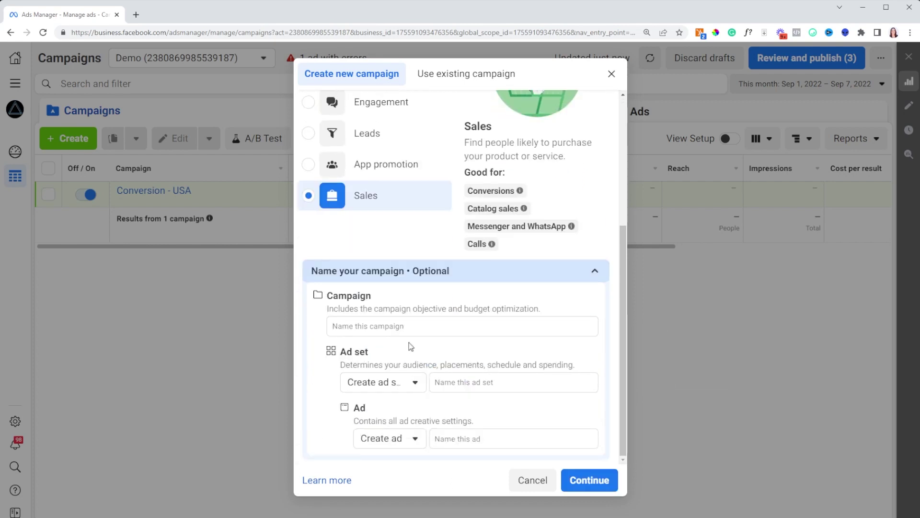
pyautogui.click(409, 325)
pyautogui.write('Testing')
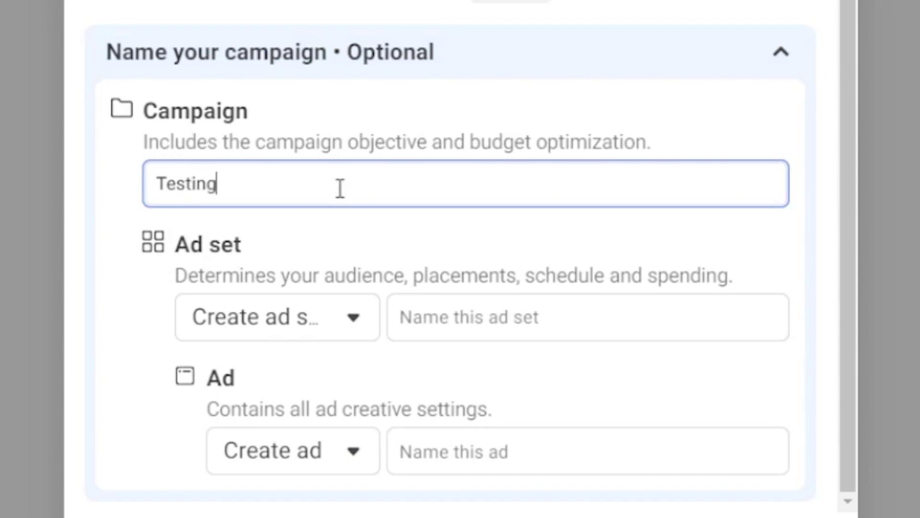
pyautogui.write(' -')
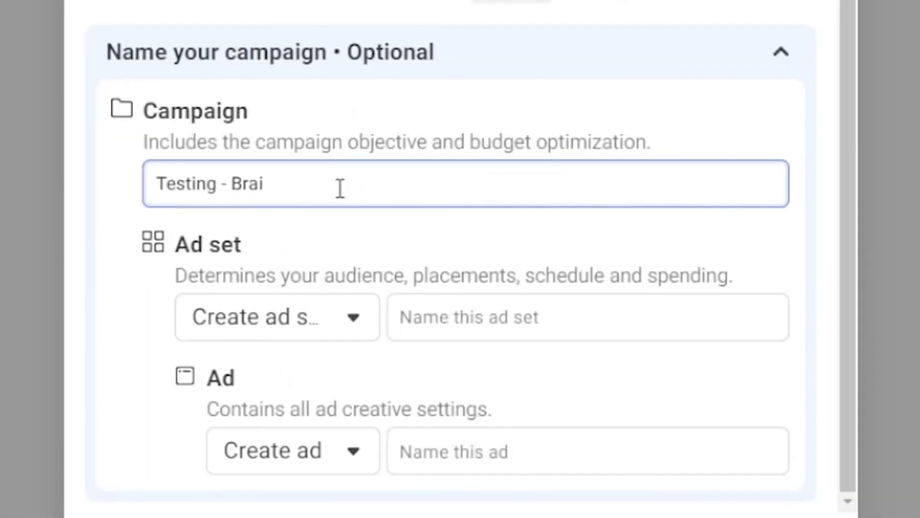
pyautogui.press('BackSpace')
pyautogui.press('BackSpace')
pyautogui.write('oad - USA')
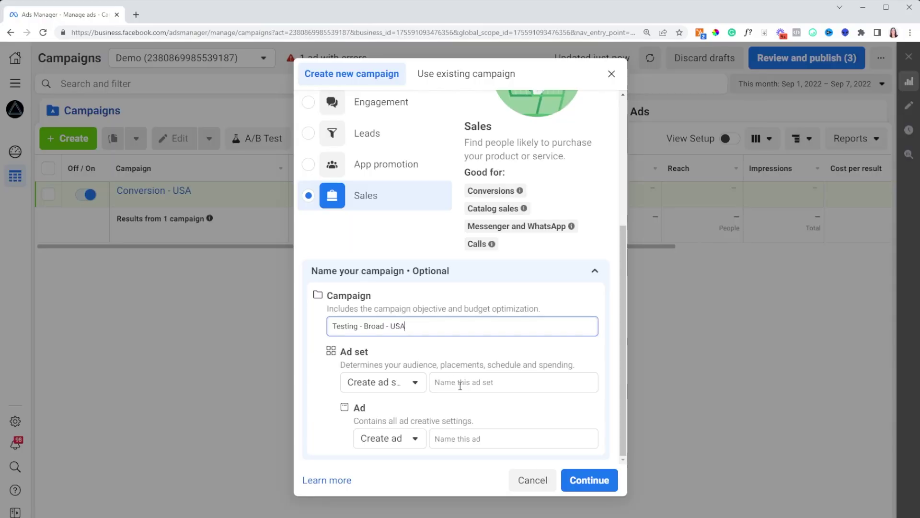
pyautogui.click(605, 483)
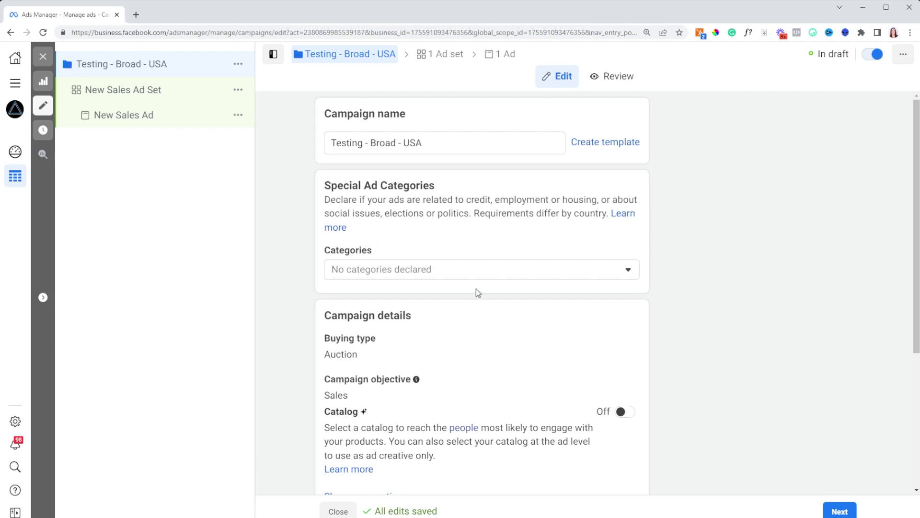
# Turn on dynamic creative for the new sales ad set and accept the catalog creative incompatibility
pyautogui.scroll(-4, 274, 238)
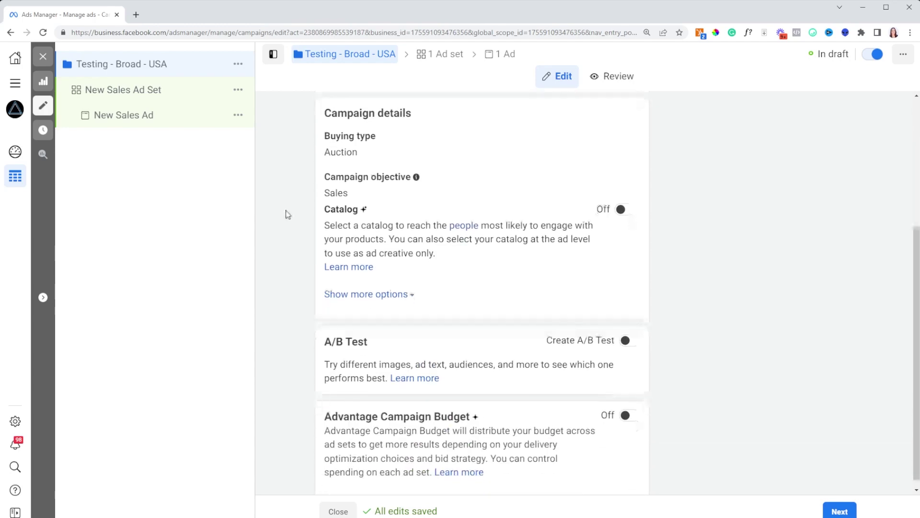
pyautogui.scroll(-1, 288, 267)
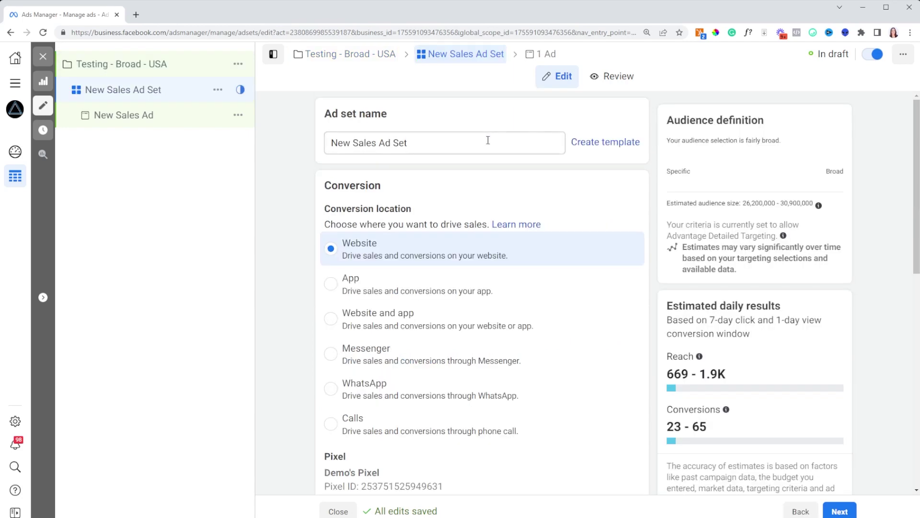
pyautogui.scroll(-7, 450, 215)
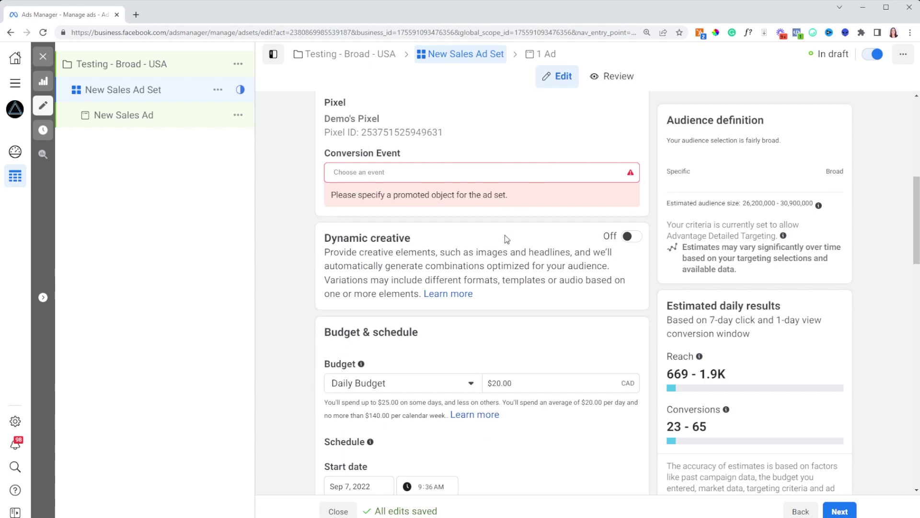
pyautogui.click(628, 241)
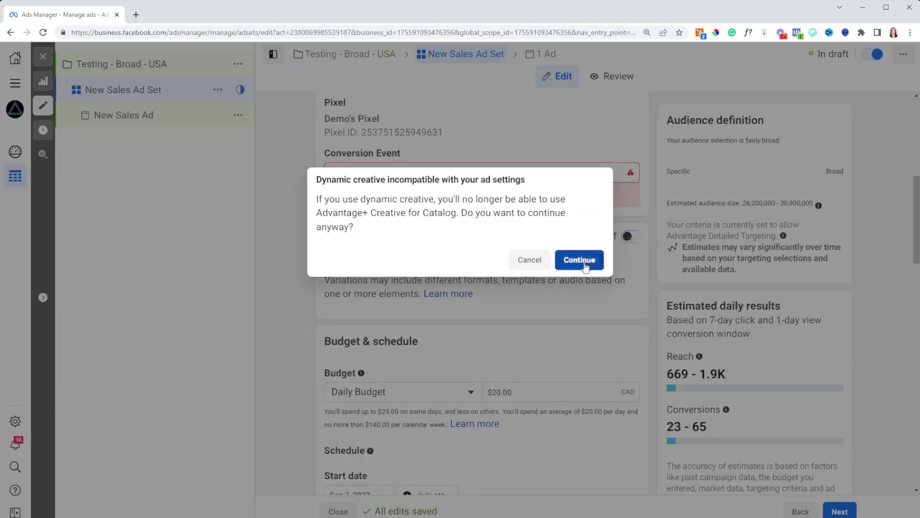
pyautogui.click(582, 259)
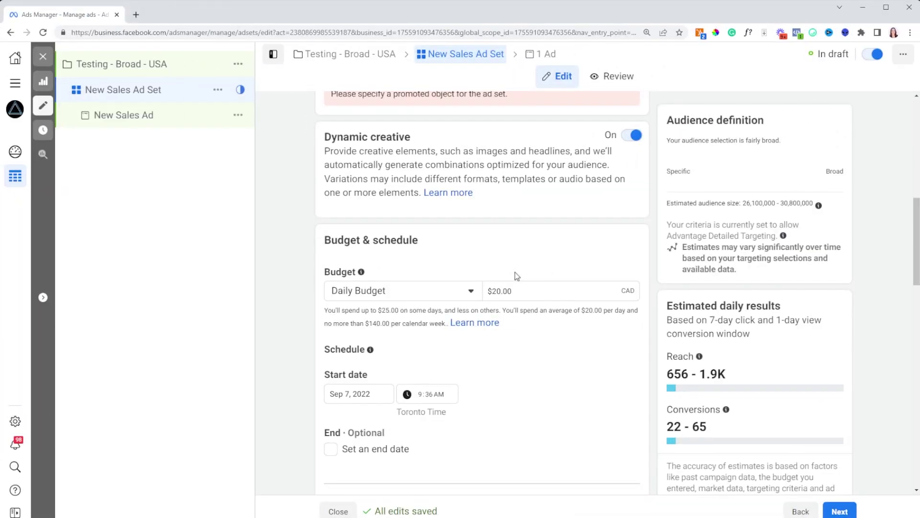
# Review the ad set's budget, schedule, location, age, gender, detailed targeting and language settings
pyautogui.scroll(-1, 515, 272)
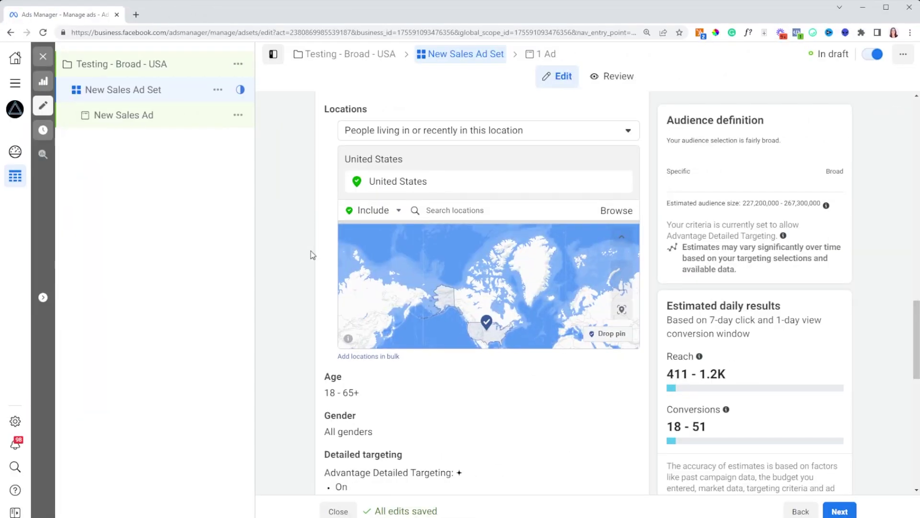
pyautogui.scroll(-2, 308, 349)
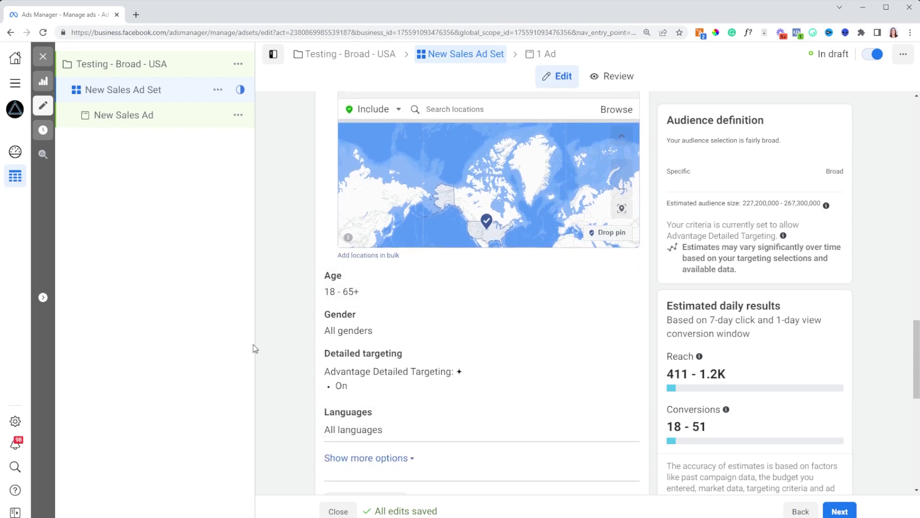
pyautogui.moveTo(378, 411)
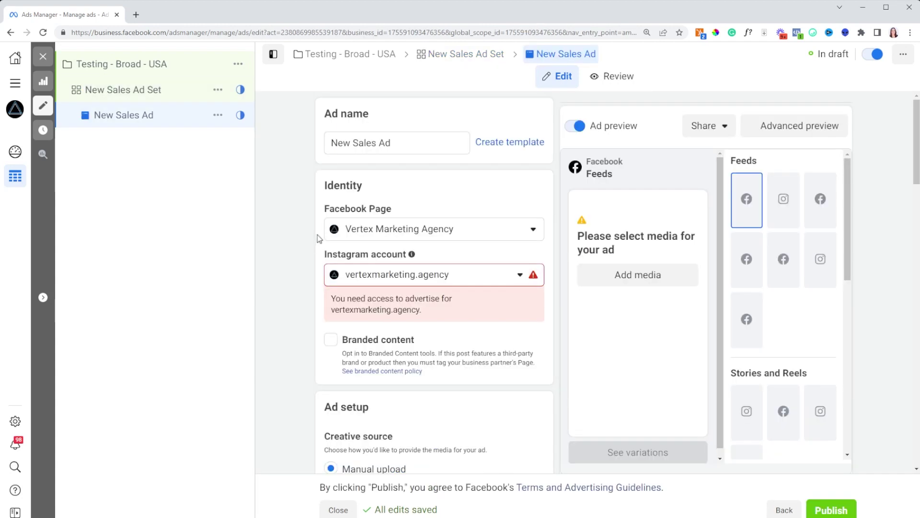
# Review the new sales ad's identity, setup, media, primary text, headline, description and website URL fields
pyautogui.scroll(-2, 317, 238)
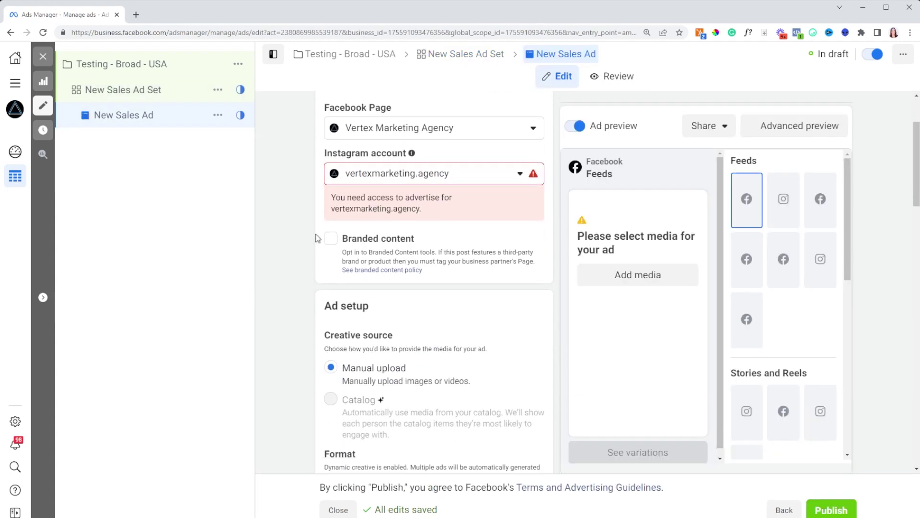
pyautogui.scroll(-4, 316, 238)
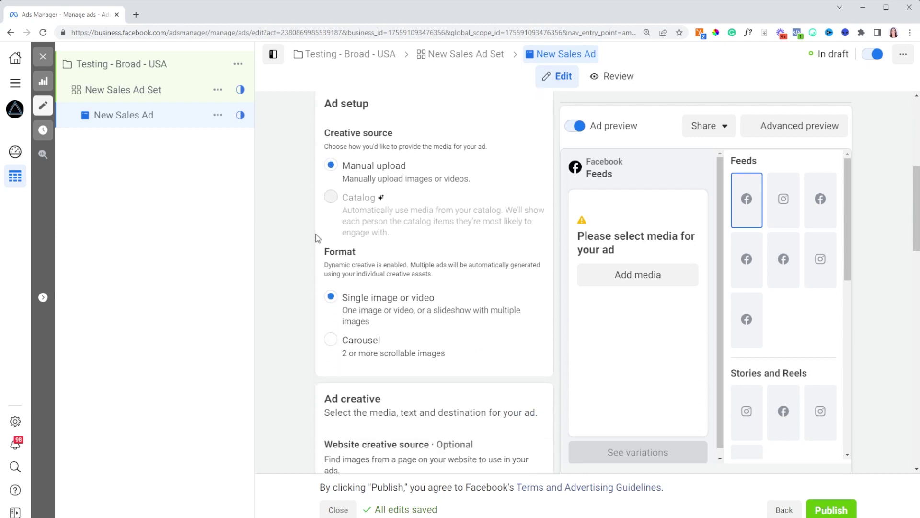
pyautogui.scroll(-5, 317, 239)
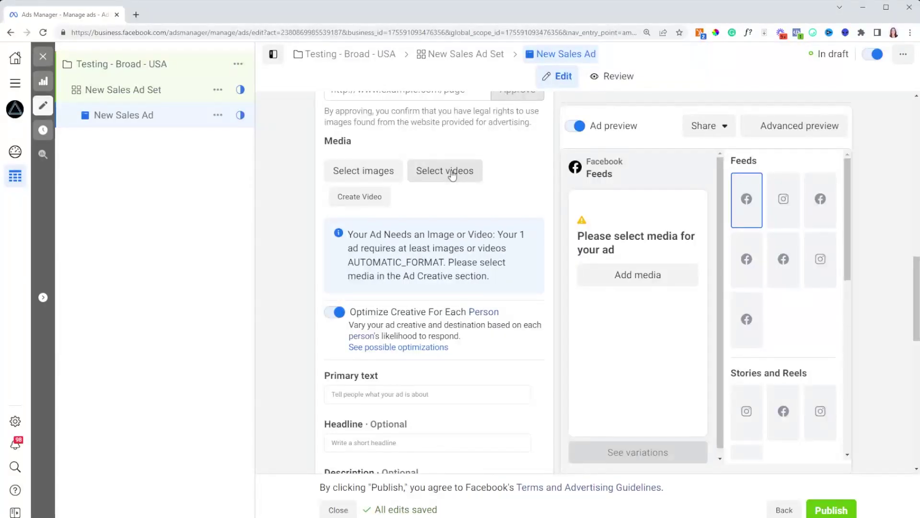
pyautogui.scroll(-2, 366, 291)
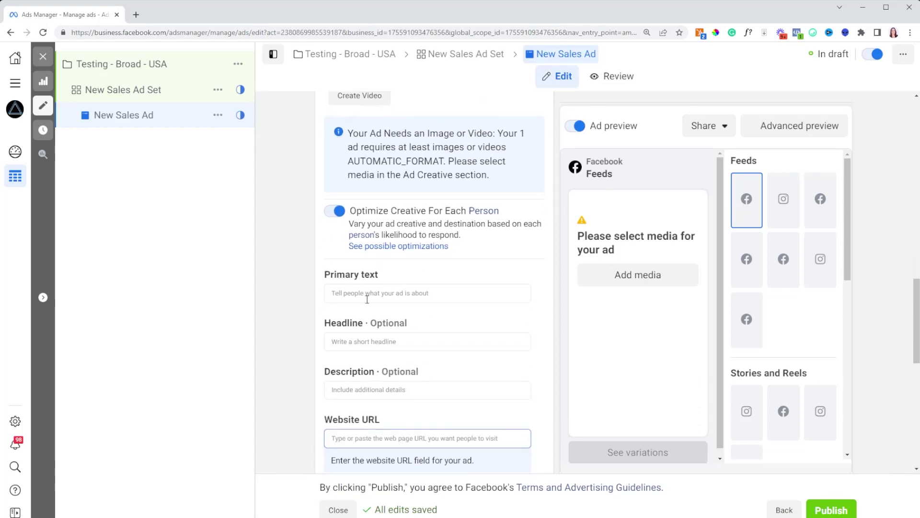
pyautogui.scroll(1, 280, 311)
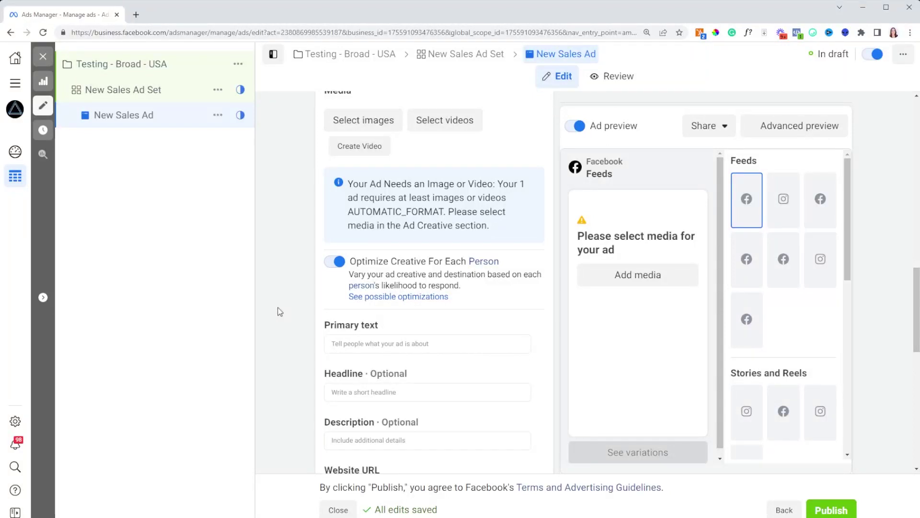
pyautogui.scroll(1, 280, 311)
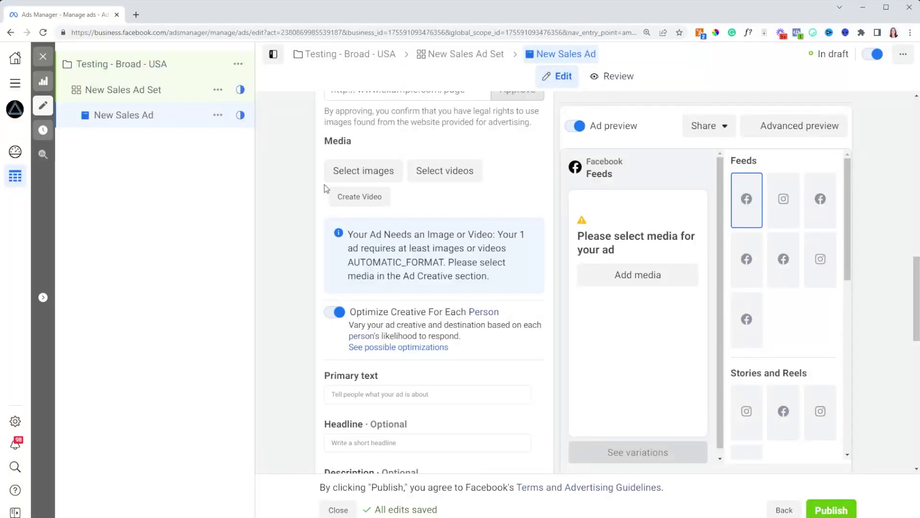
pyautogui.scroll(-2, 354, 313)
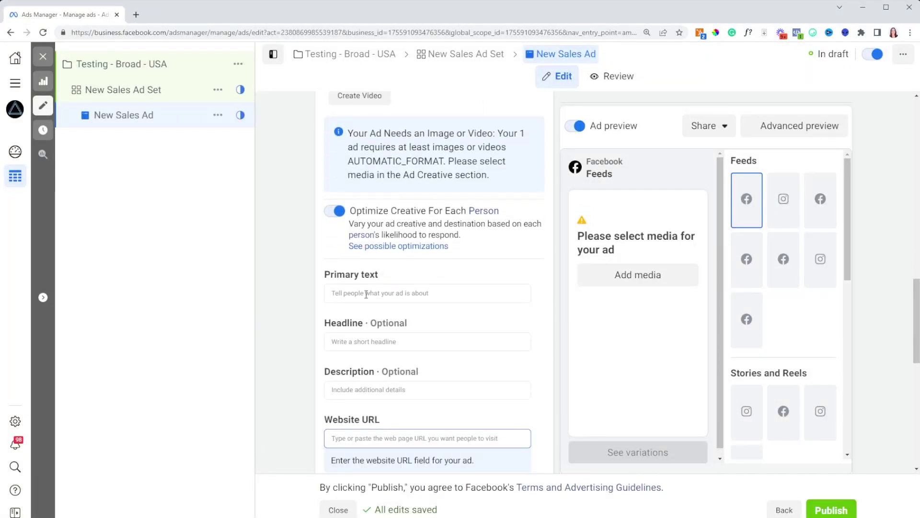
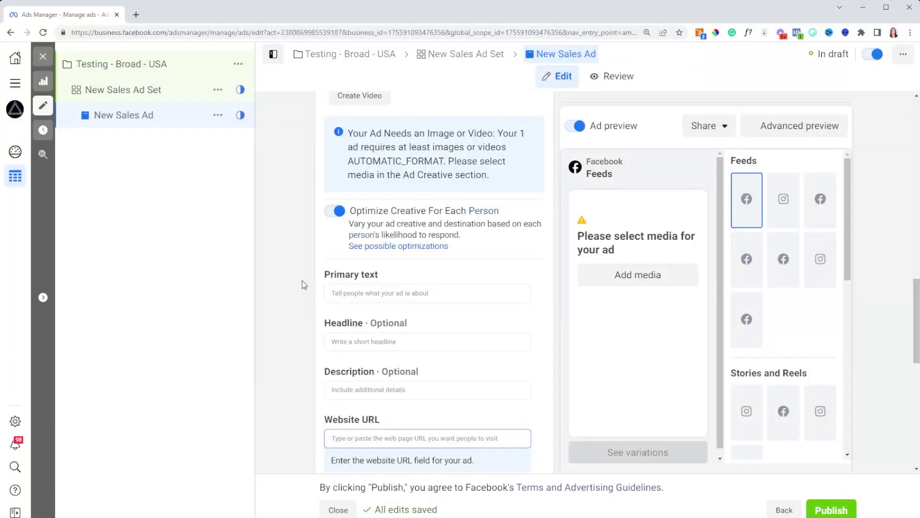
# Add the three blue 1200 × 1500 sneaker images from the account images to the ad's media
pyautogui.scroll(2, 302, 280)
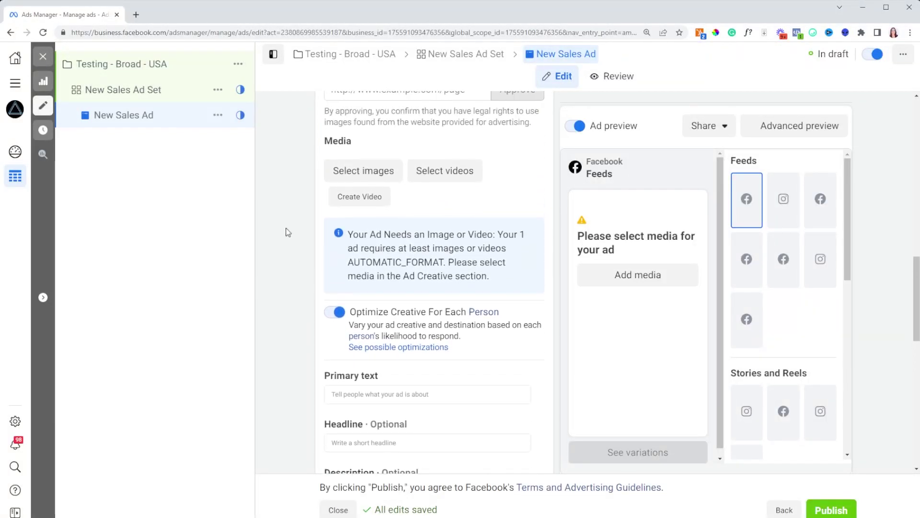
pyautogui.click(352, 172)
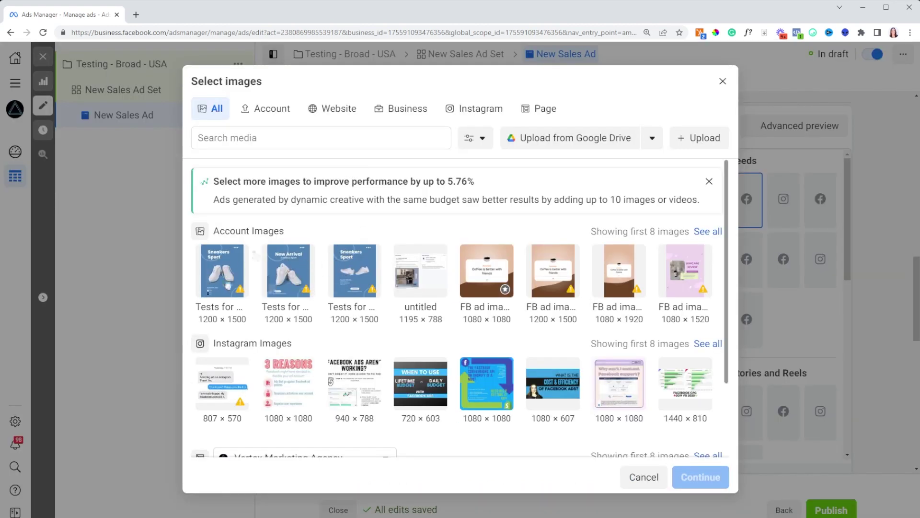
pyautogui.click(216, 274)
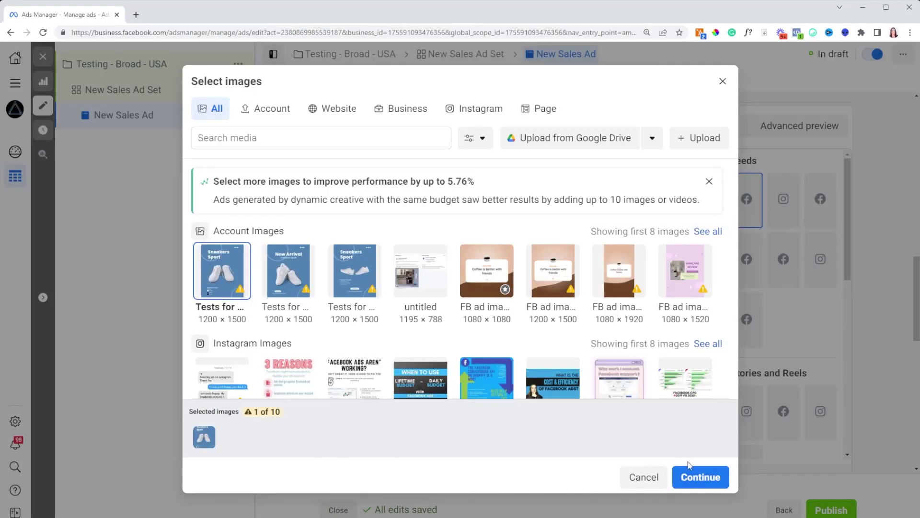
pyautogui.press('Return')
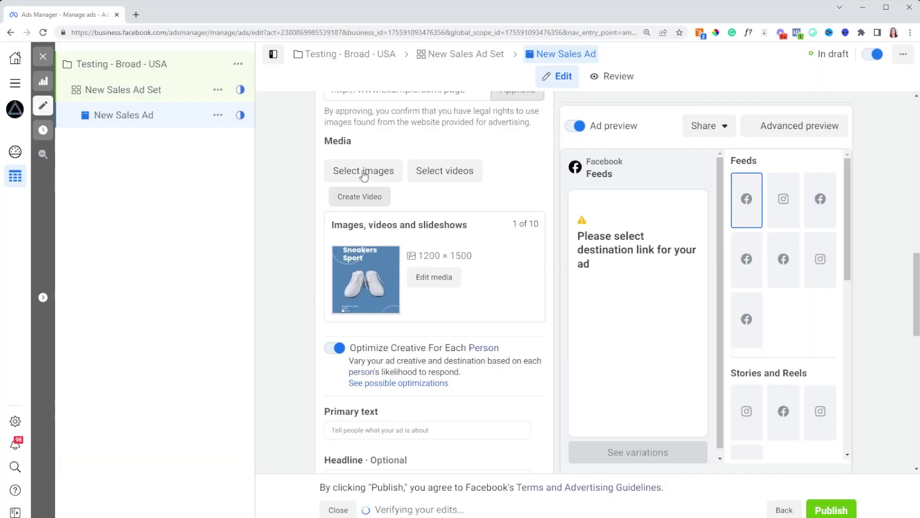
pyautogui.click(433, 276)
pyautogui.click(287, 278)
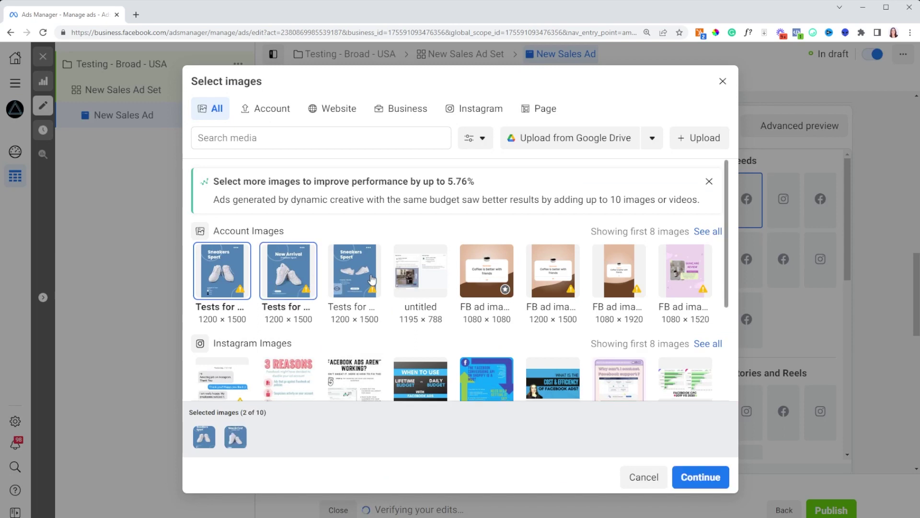
pyautogui.click(338, 288)
pyautogui.click(700, 477)
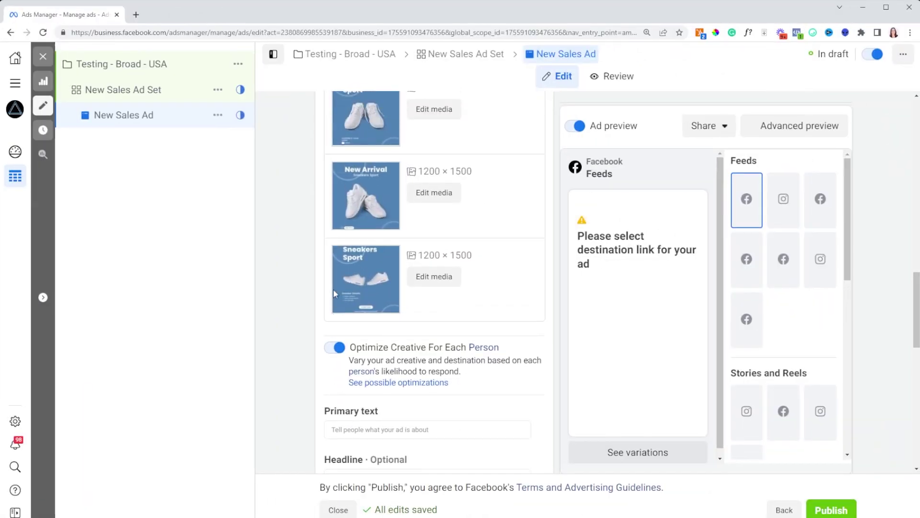
# Turn Optimize Creative For Each Person off and back on for the ad
pyautogui.scroll(2, 320, 298)
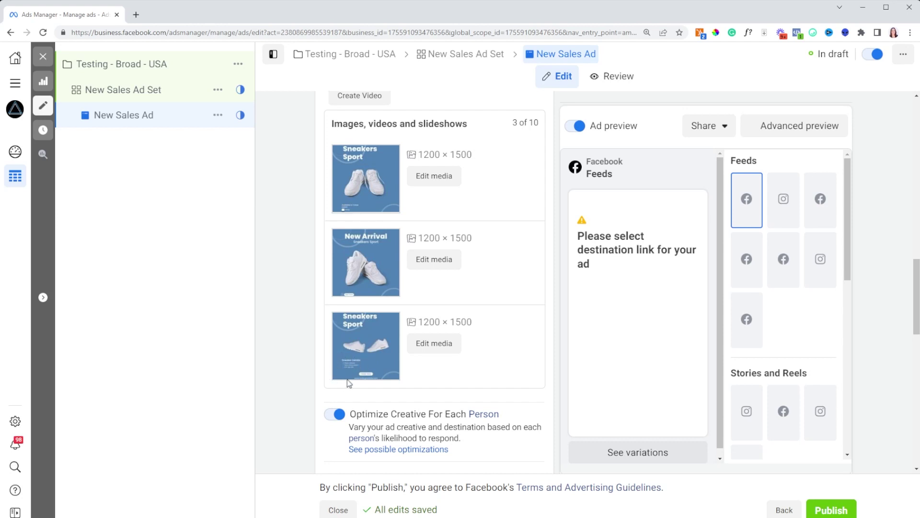
pyautogui.scroll(-3, 334, 388)
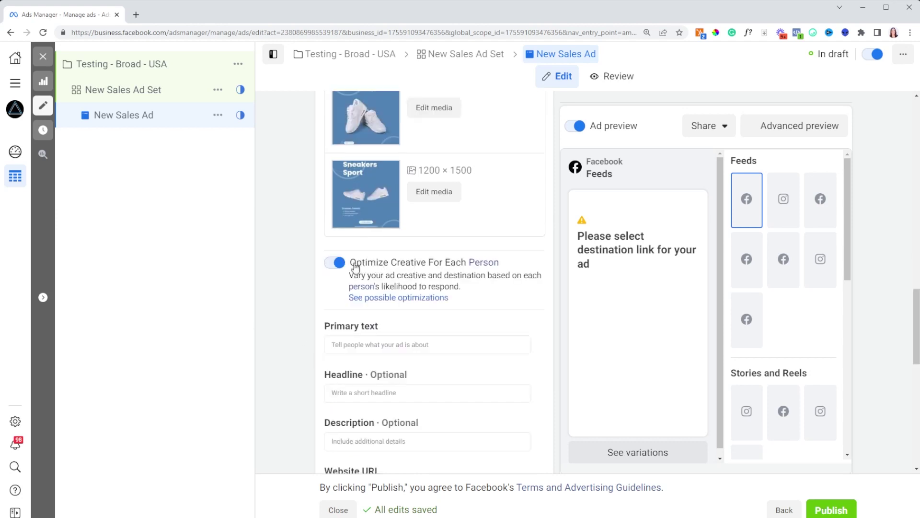
pyautogui.moveTo(357, 265); pyautogui.dragTo(442, 266)
pyautogui.click(442, 266)
pyautogui.click(334, 263)
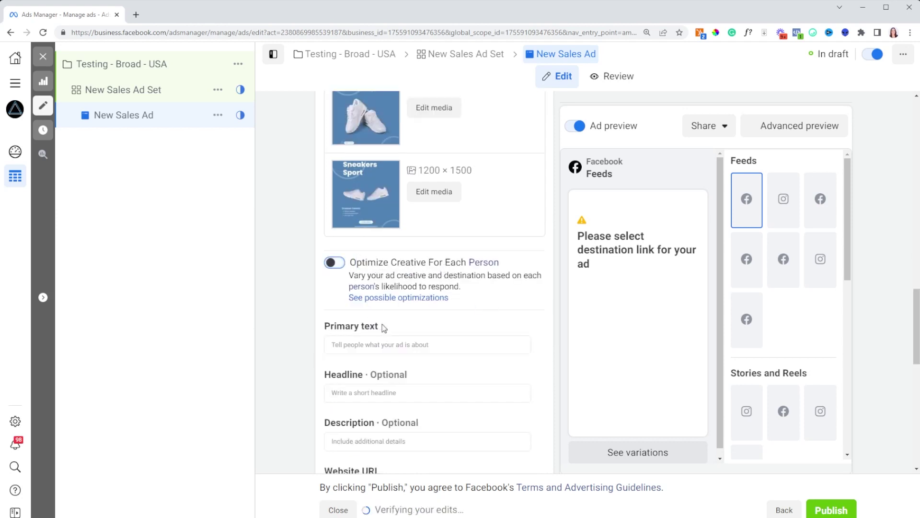
pyautogui.click(343, 267)
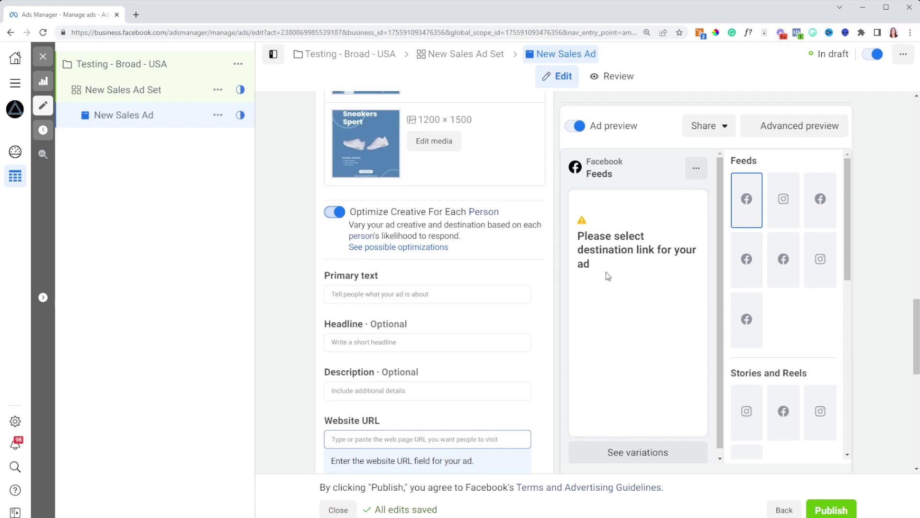
pyautogui.scroll(7, 433, 245)
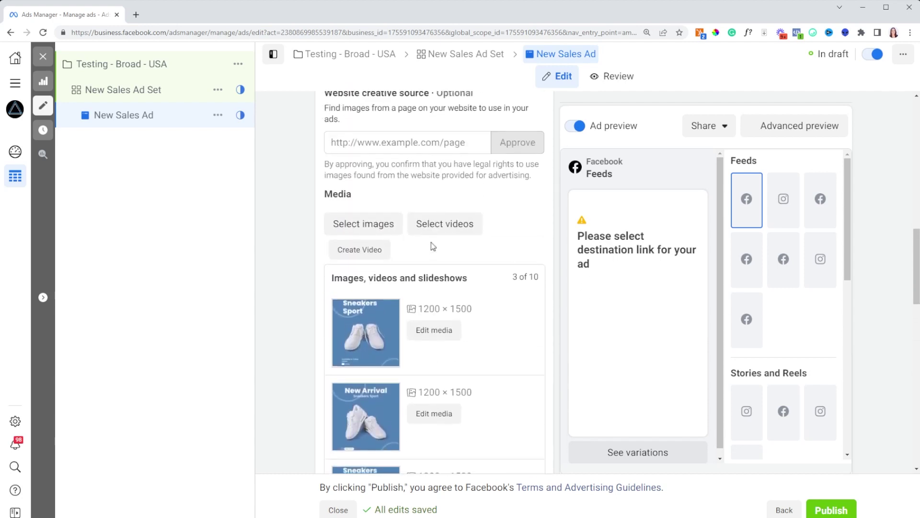
pyautogui.scroll(-13, 433, 246)
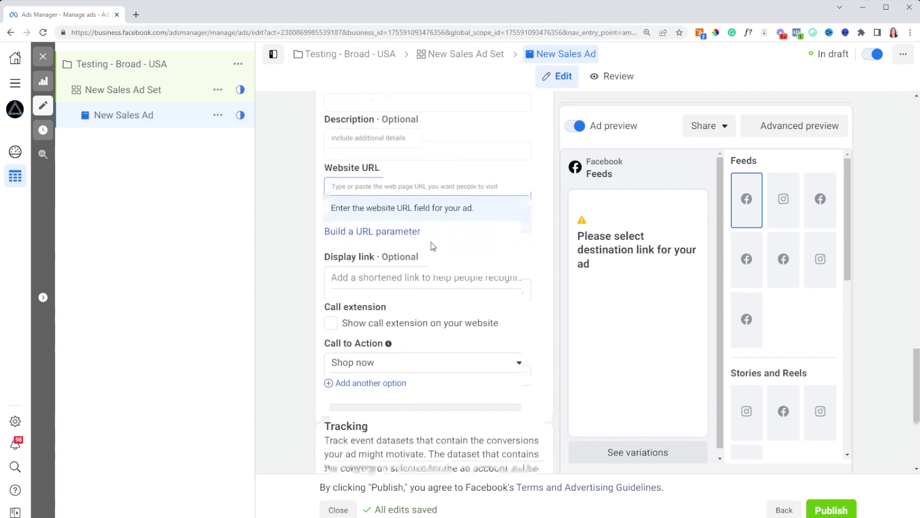
# Set the website URL to vertex.com and enter the primary text as five star emojis, "review" and - Name L. on separate lines
pyautogui.click(424, 186)
pyautogui.write('vertex.com')
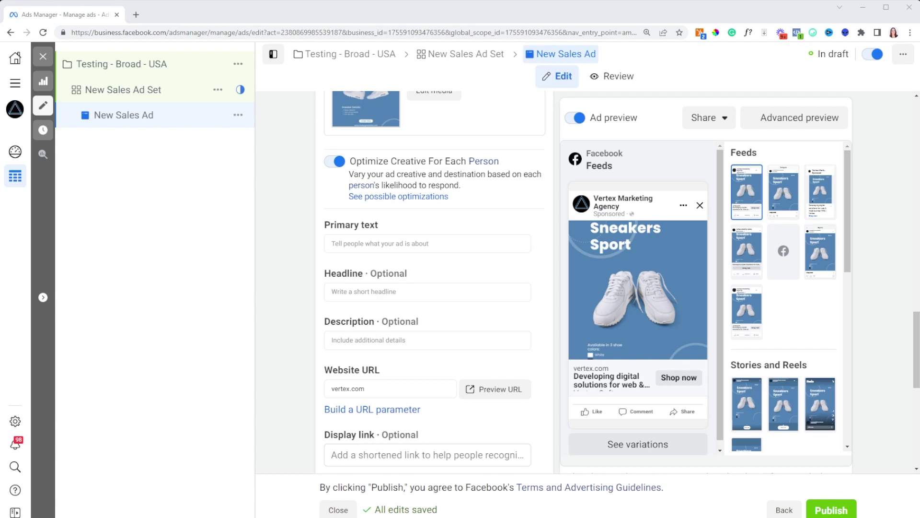
pyautogui.click(423, 245)
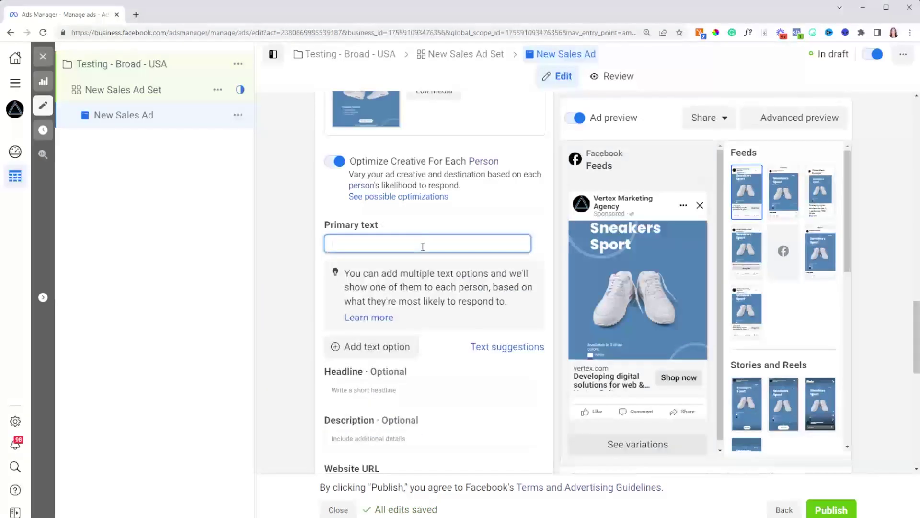
pyautogui.write('⭐⭐⭐⭐⭐ "review" - Name')
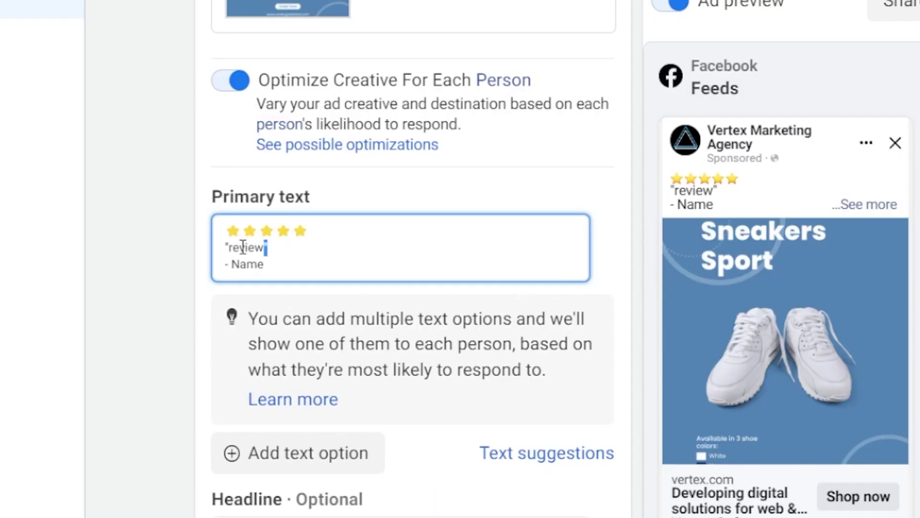
pyautogui.moveTo(354, 254); pyautogui.dragTo(327, 258)
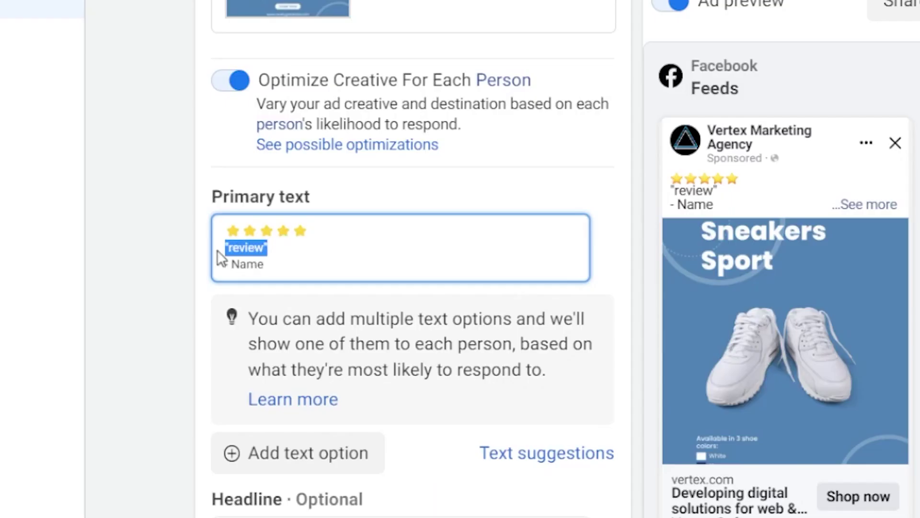
pyautogui.click(294, 283)
pyautogui.click(286, 262)
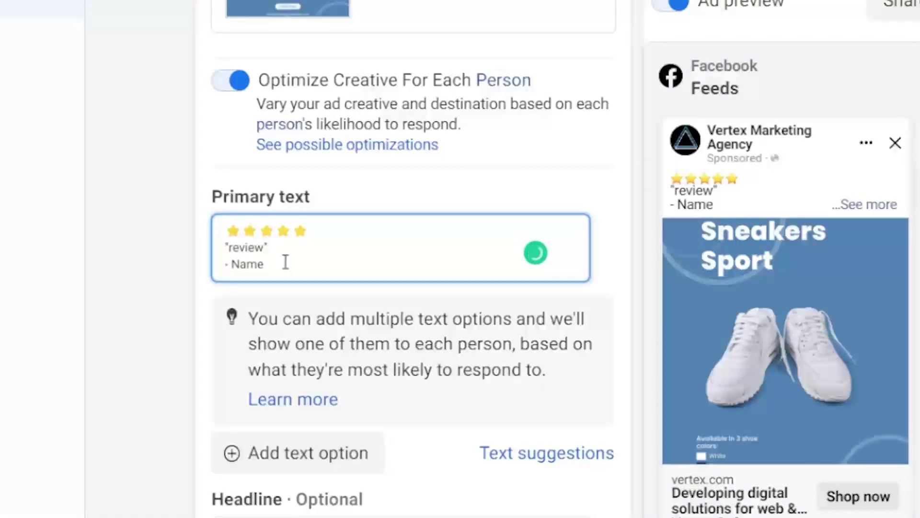
pyautogui.write('L.')
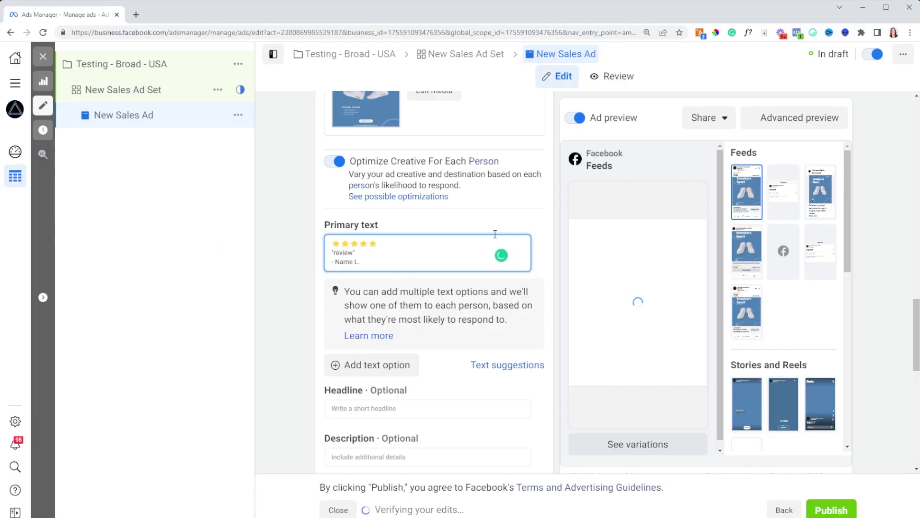
# Add a second primary text option listing ⚡ Benefit 1, 🔥 Benefit 2 and 🚀 Benefit 3 on separate lines
pyautogui.click(383, 366)
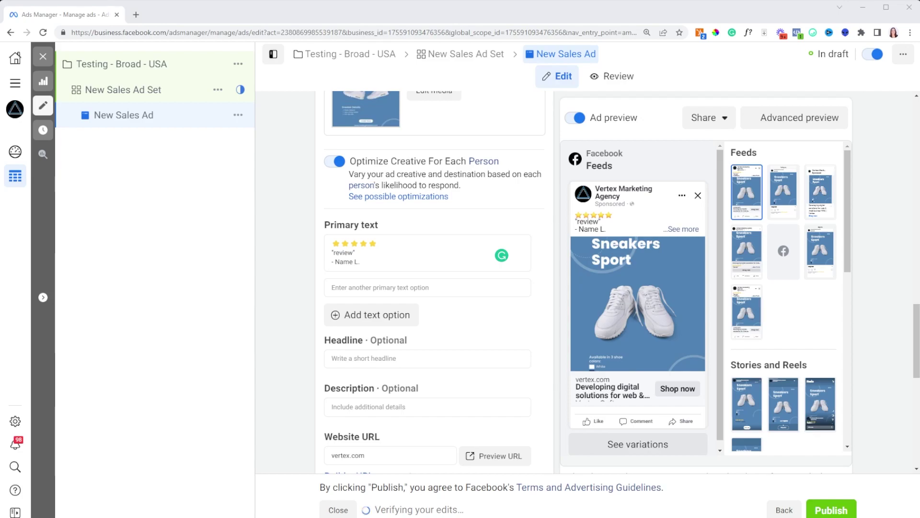
pyautogui.click(422, 287)
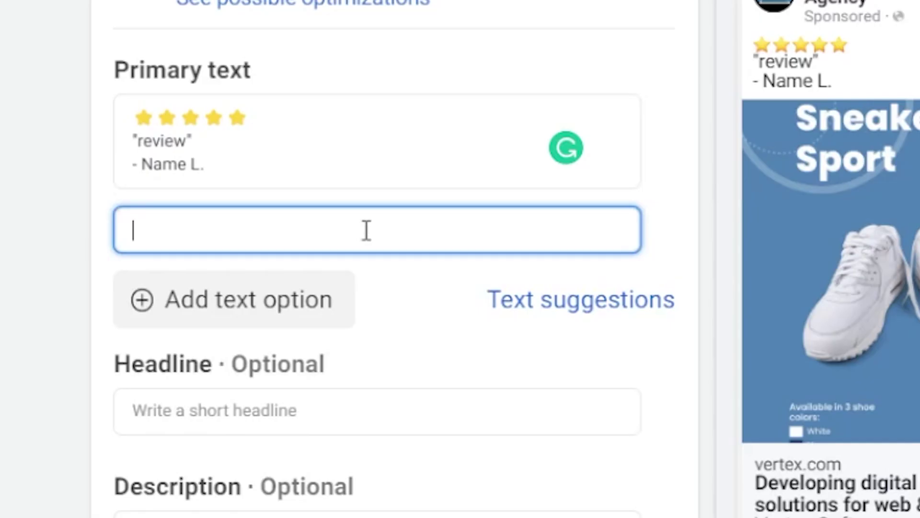
pyautogui.write('⚡ Benefit 1 🔥 Benefit 2 🚀 Benefit 3')
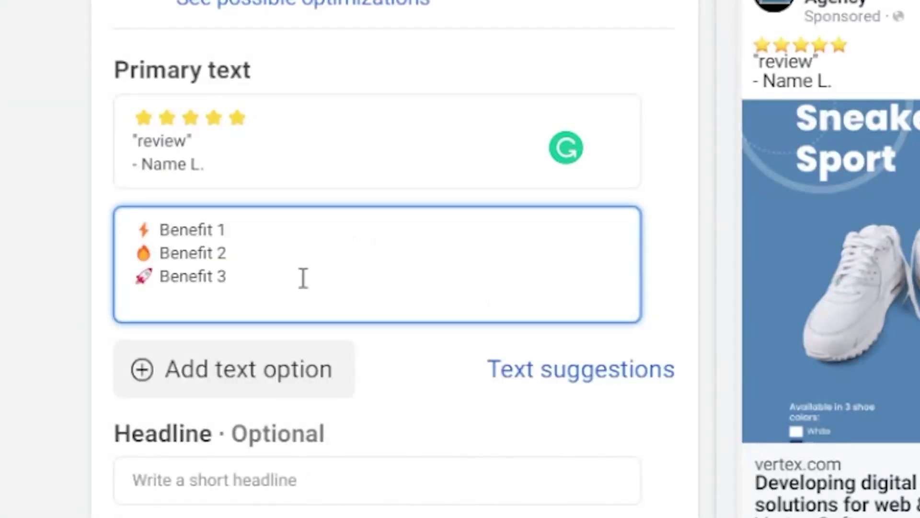
pyautogui.press('BackSpace')
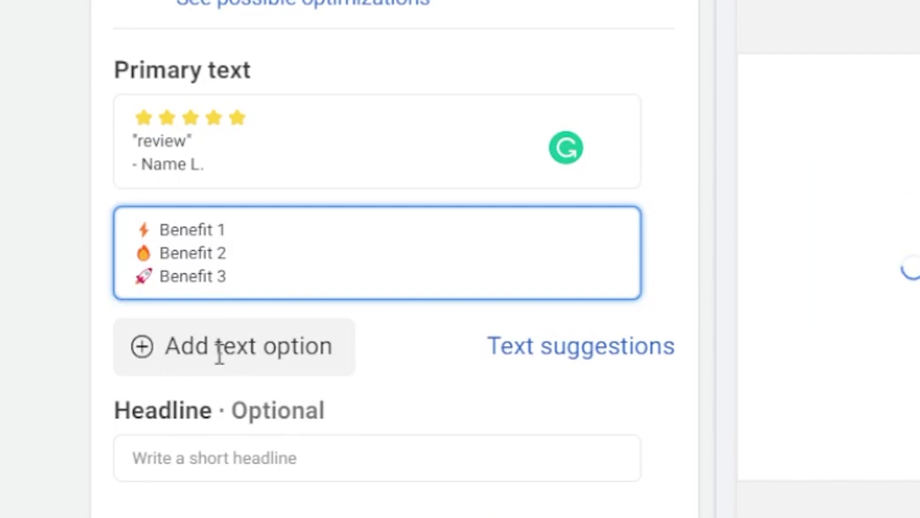
# Add a third primary text option with a three-paragraph caption beginning "Long form caption that takes longer to read", without a blank first line
pyautogui.click(220, 354)
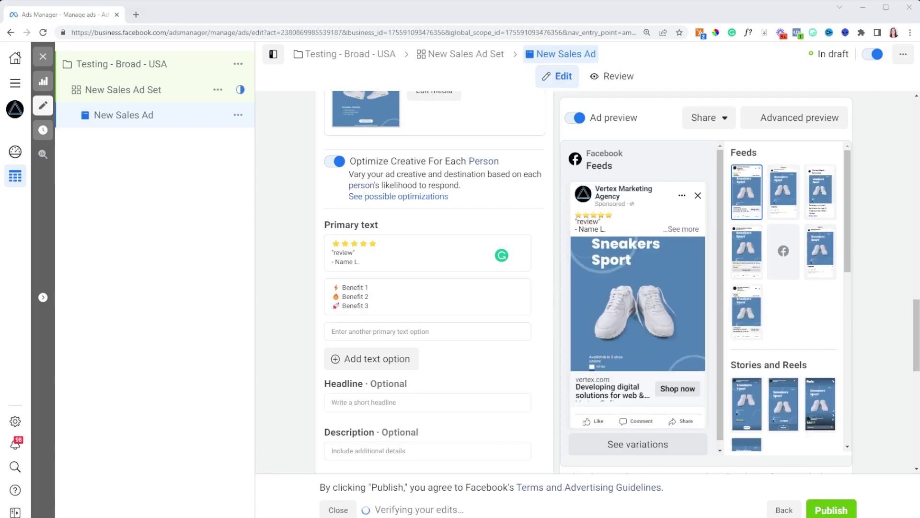
pyautogui.click(345, 331)
pyautogui.write('Long form caption that takes longer to read and might even exceed the recommended character limit.  But sometimes these perform well so I would recommend trying it out!  You can break up the long paragraphs for easier reading.')
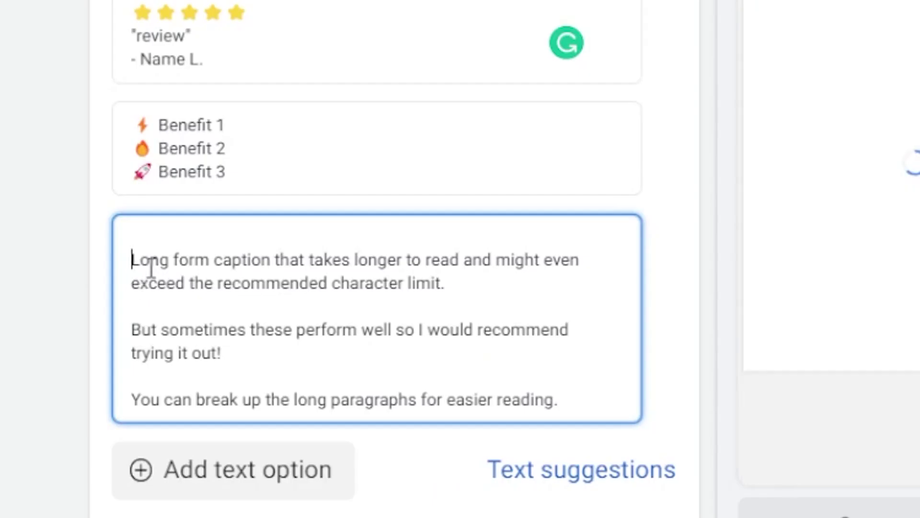
pyautogui.press('BackSpace')
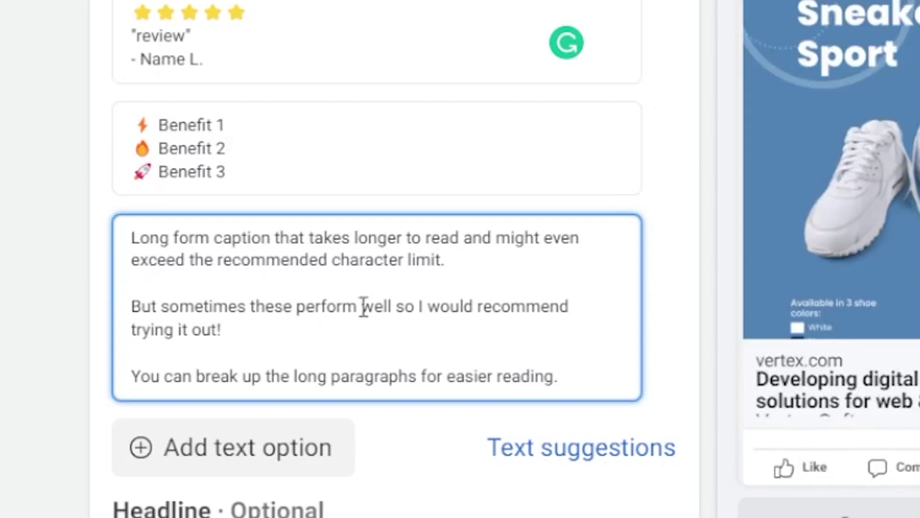
pyautogui.click(581, 380)
pyautogui.click(150, 353)
pyautogui.click(163, 283)
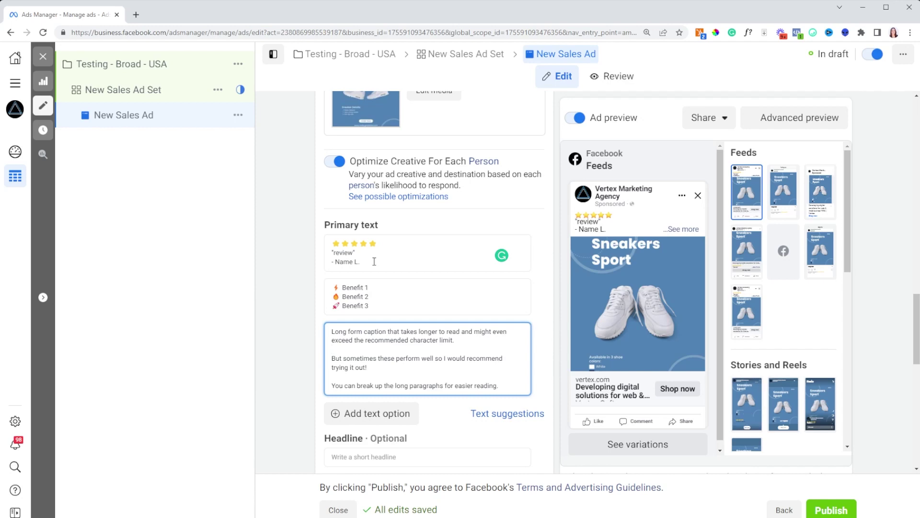
# Enter three headline options for the ad: "Product name", "XX need this" and "What every XX needs"
pyautogui.scroll(-3, 374, 261)
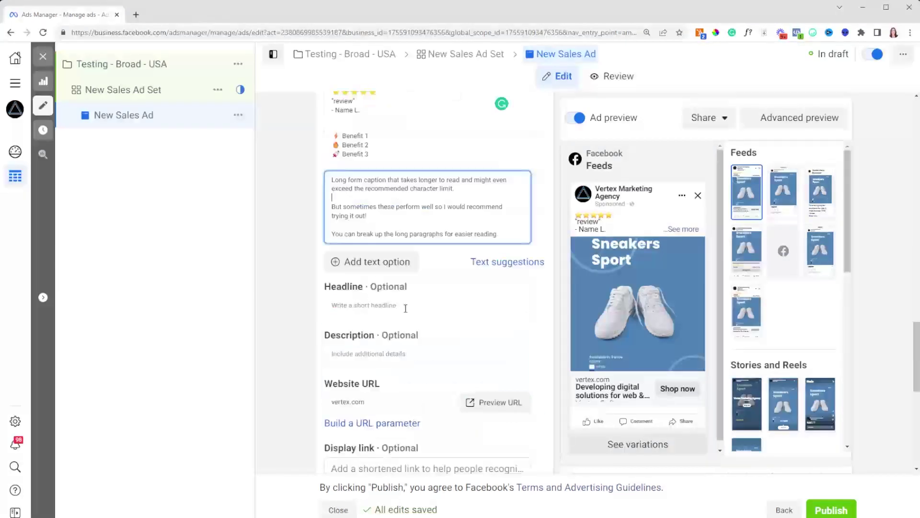
pyautogui.click(405, 307)
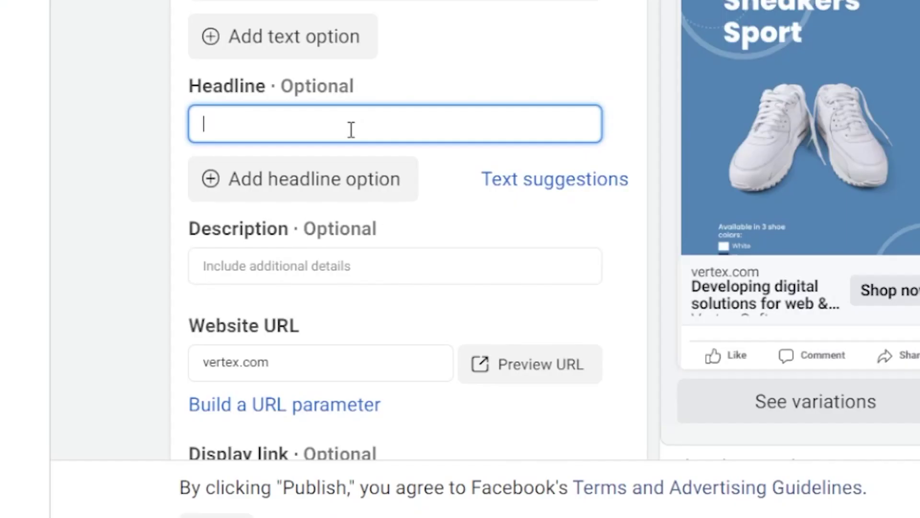
pyautogui.write('Product name')
pyautogui.click(352, 180)
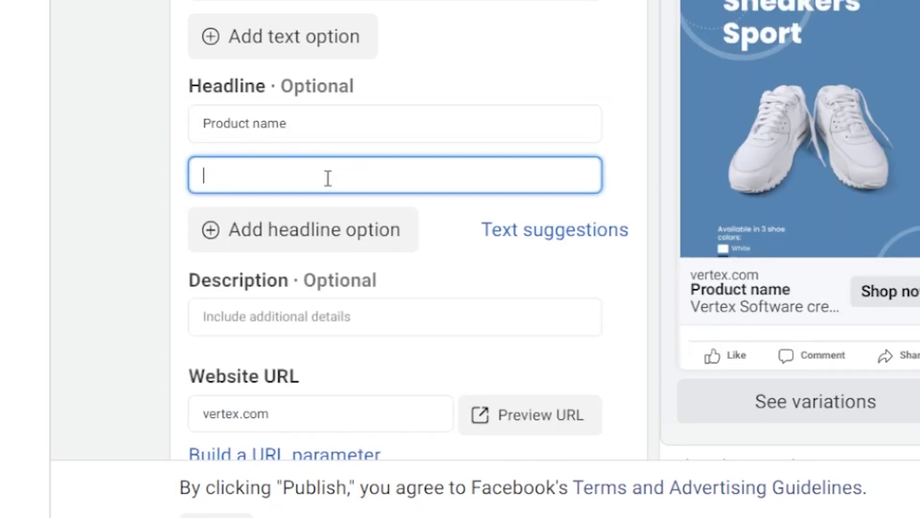
pyautogui.write('XX need this')
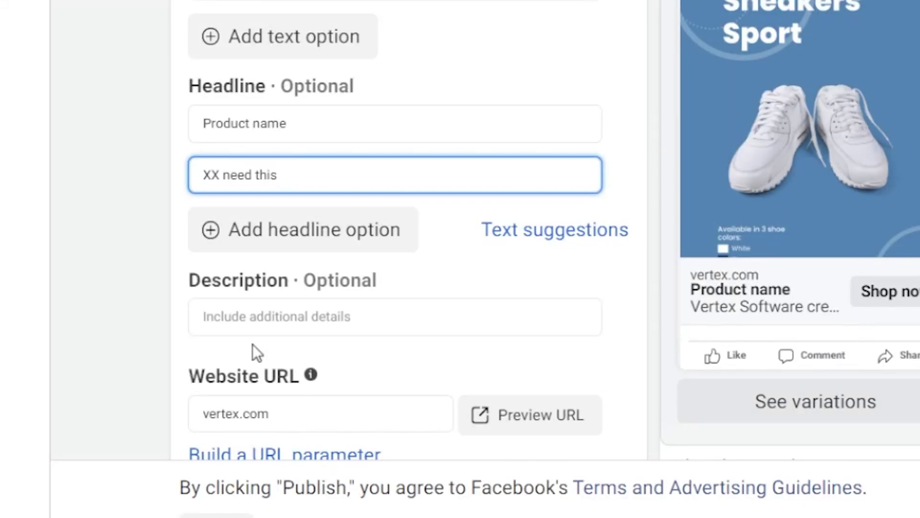
pyautogui.click(290, 231)
pyautogui.write('What ever')
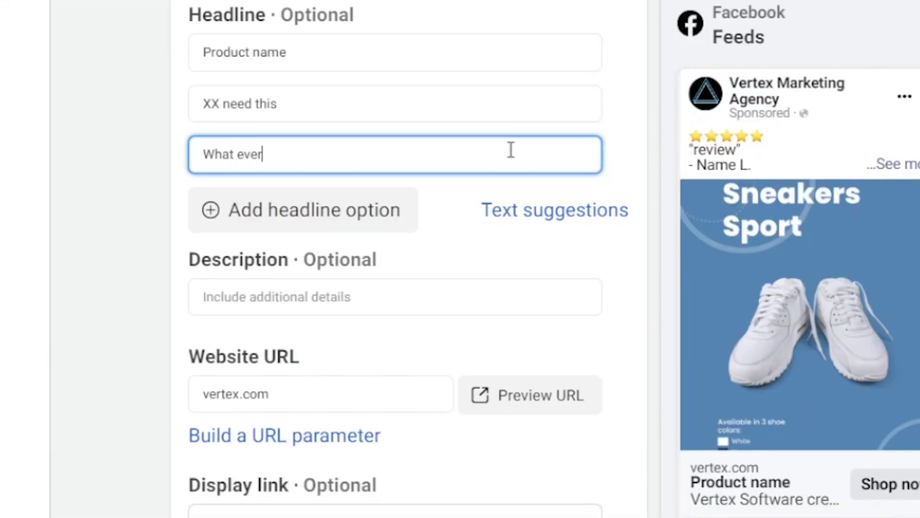
pyautogui.write('y XX needs')
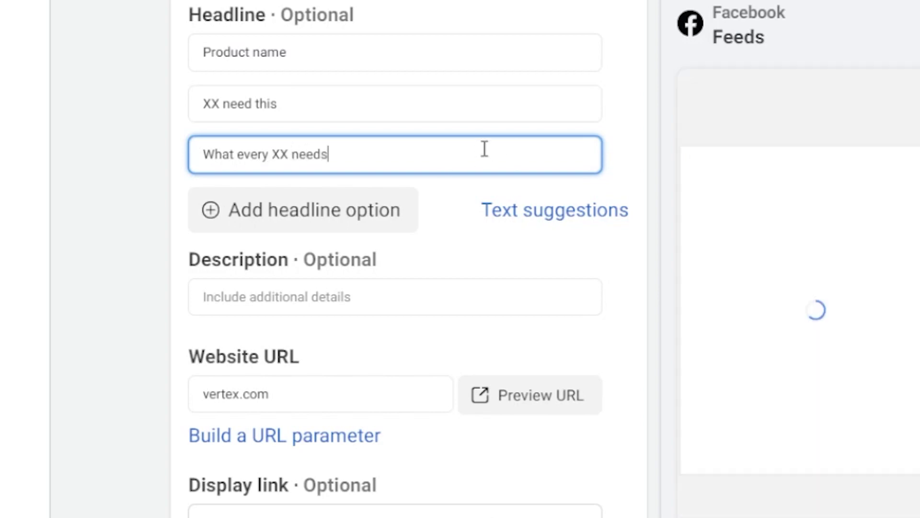
# Start building URL parameters for the website link and set the campaign source to facebook_ad
pyautogui.scroll(3, 365, 182)
pyautogui.scroll(2, 365, 202)
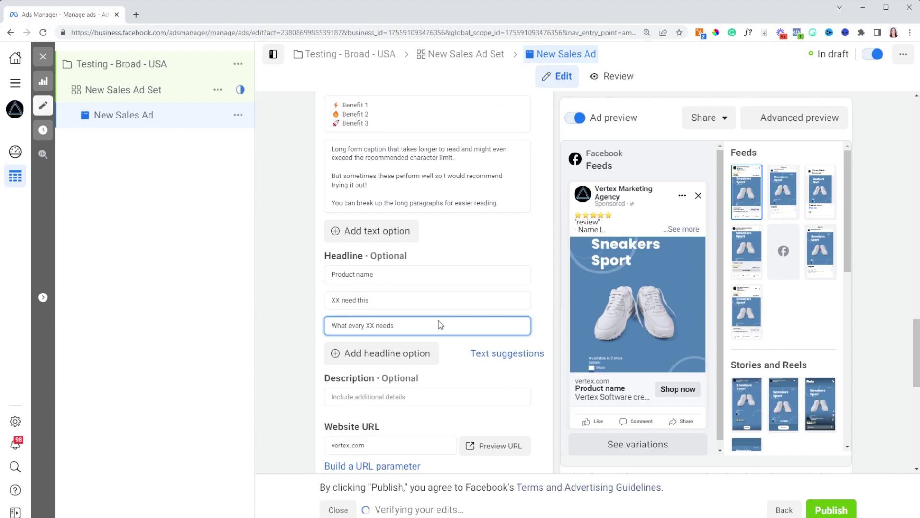
pyautogui.scroll(2, 417, 356)
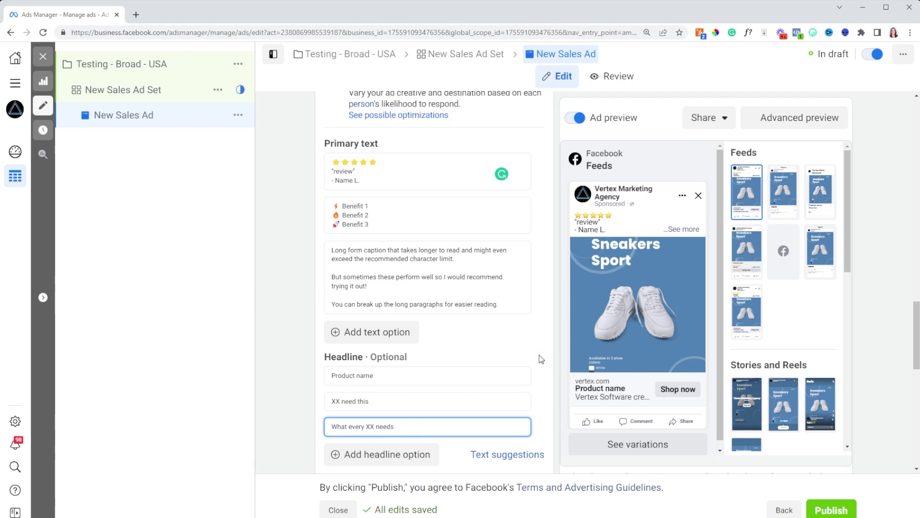
pyautogui.scroll(-4, 374, 368)
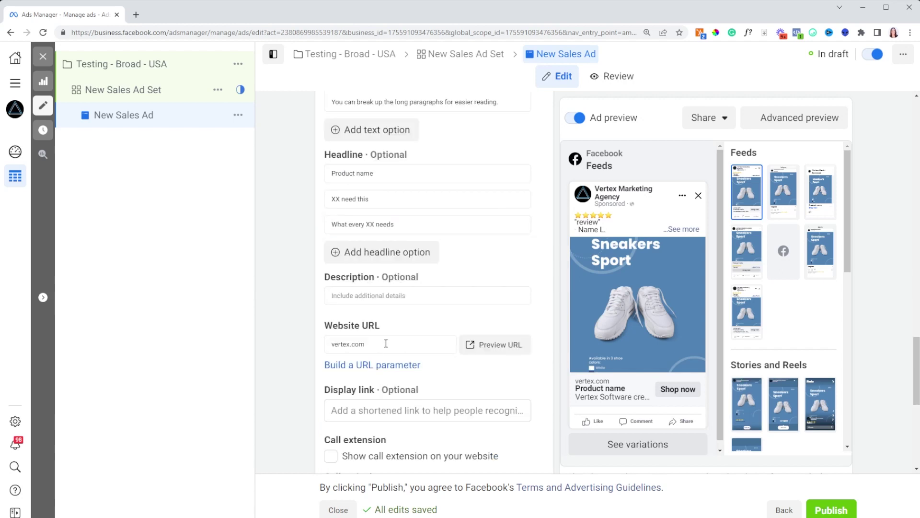
pyautogui.click(399, 365)
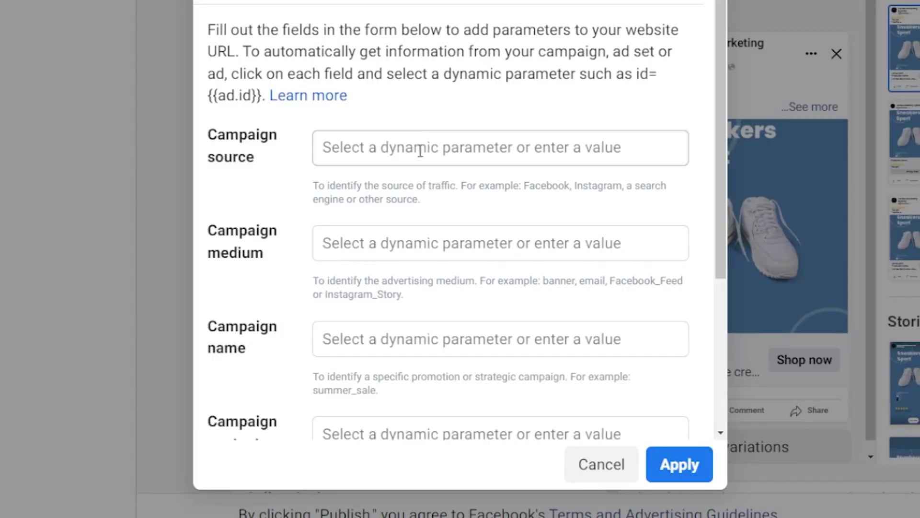
pyautogui.click(433, 255)
pyautogui.write('facevbo')
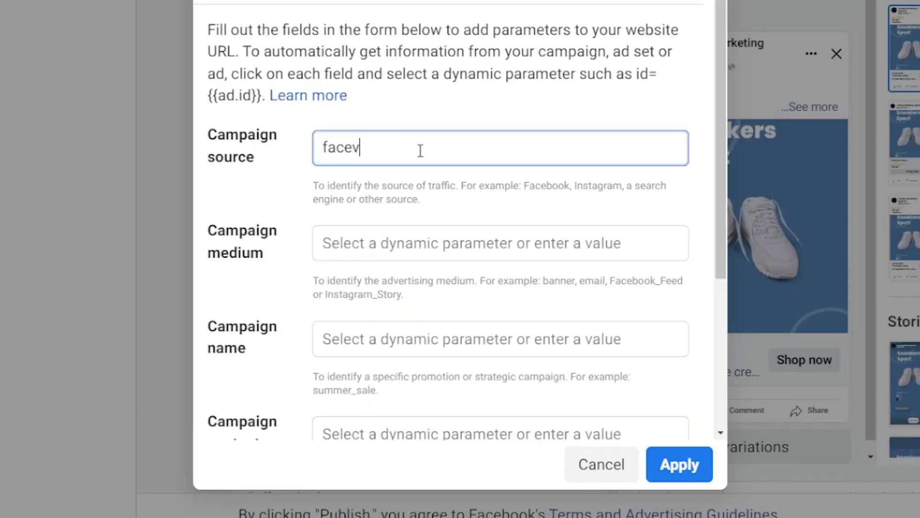
pyautogui.press('BackSpace')
pyautogui.press('BackSpace')
pyautogui.write('book_ad')
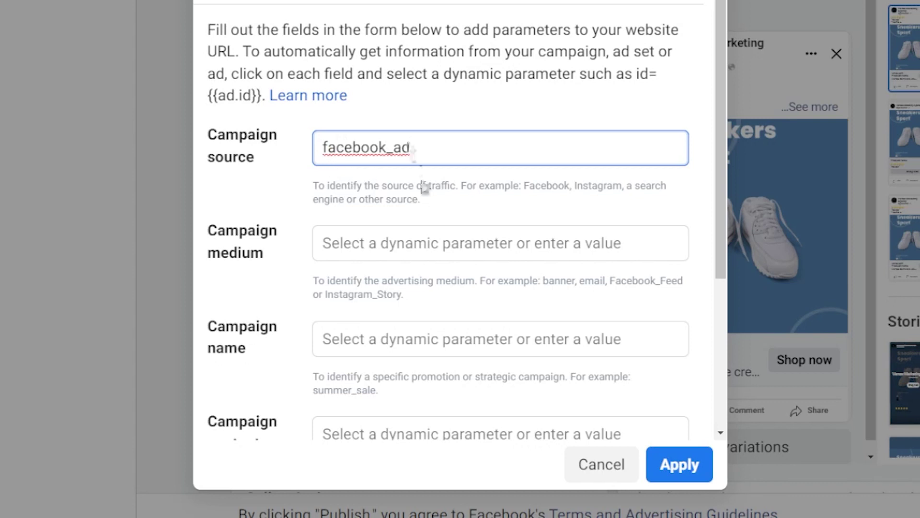
# Set the campaign medium to {{adset.name}} and the campaign name to {{campaign.name}}, then apply the URL parameters
pyautogui.click(415, 252)
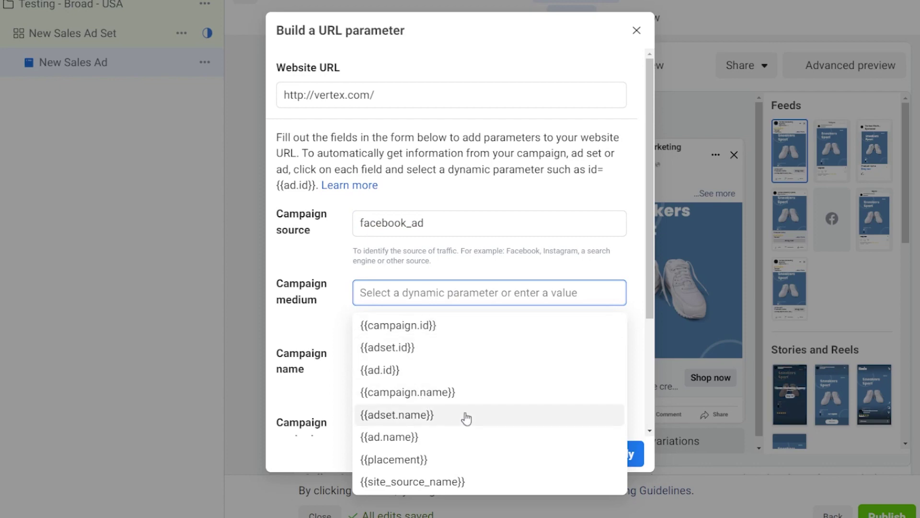
pyautogui.click(467, 417)
pyautogui.scroll(-2, 457, 382)
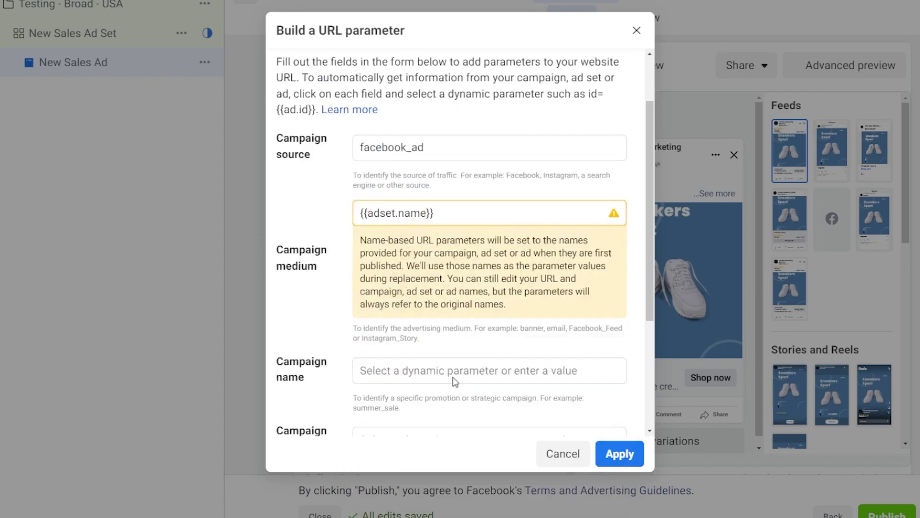
pyautogui.click(410, 331)
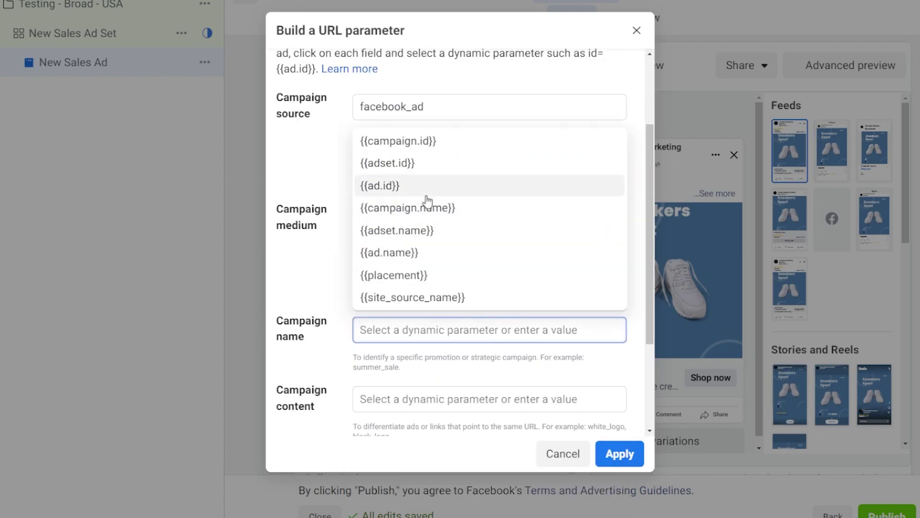
pyautogui.click(445, 208)
pyautogui.scroll(-5, 351, 267)
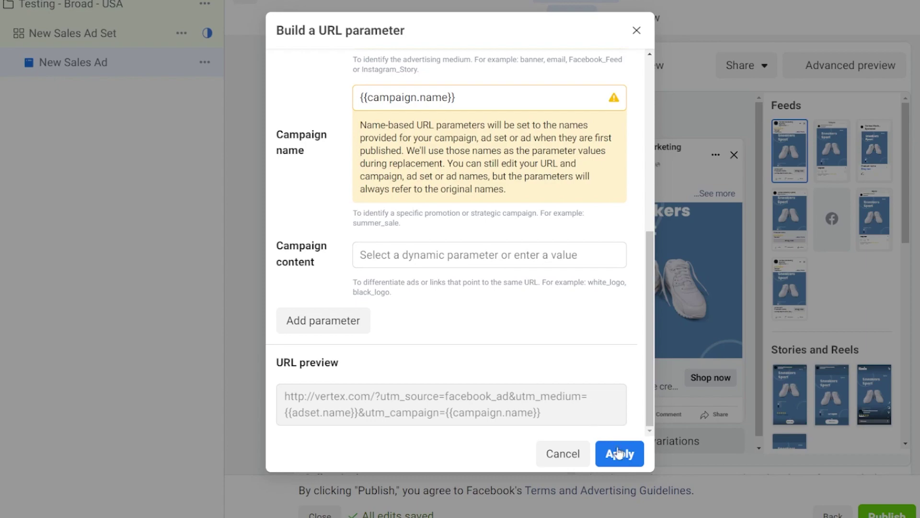
pyautogui.click(575, 450)
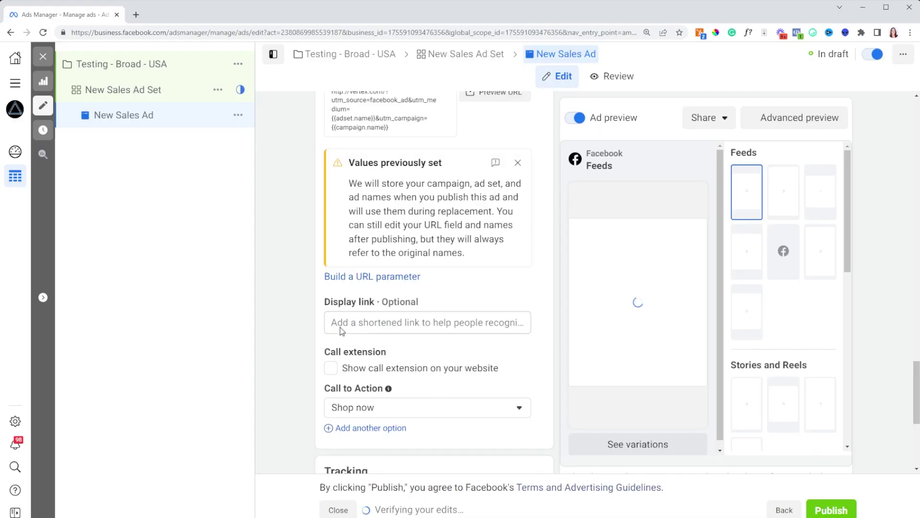
# Review the ad's call to action, tracking, website URL, text options, media and identity settings
pyautogui.scroll(-5, 339, 288)
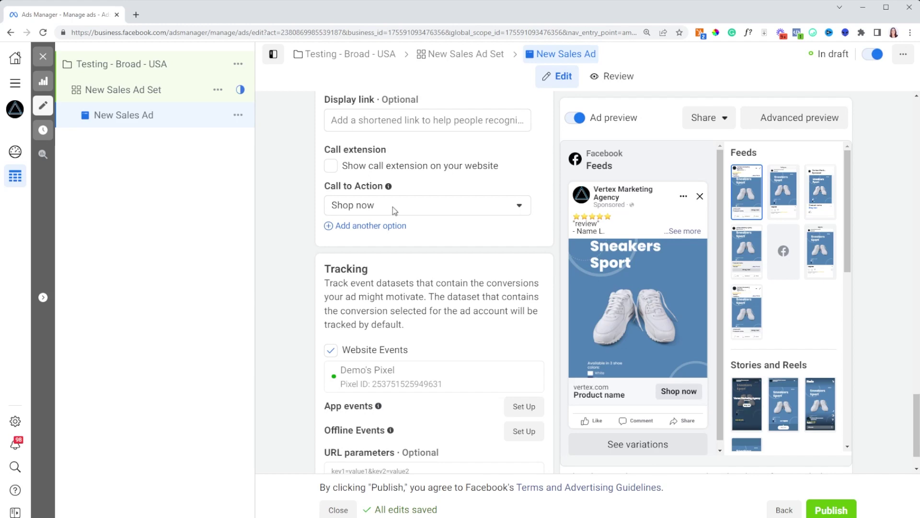
pyautogui.scroll(5, 408, 303)
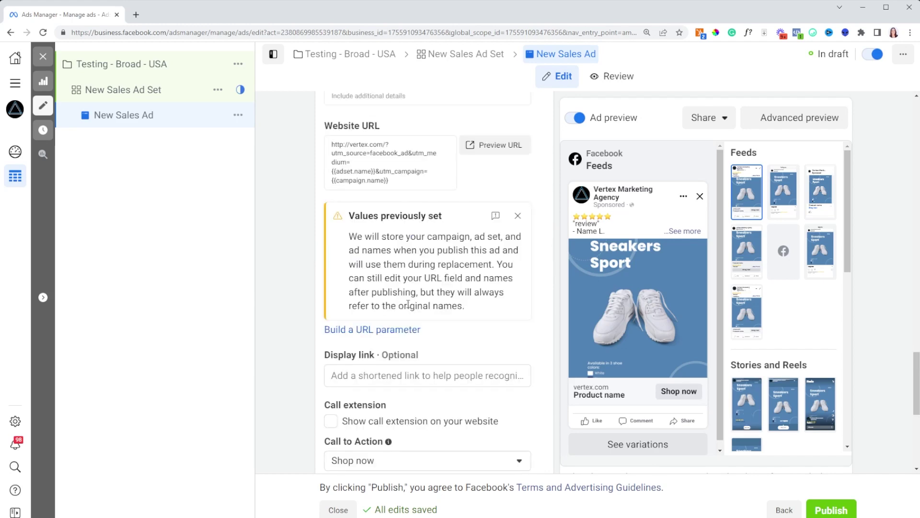
pyautogui.scroll(10, 408, 304)
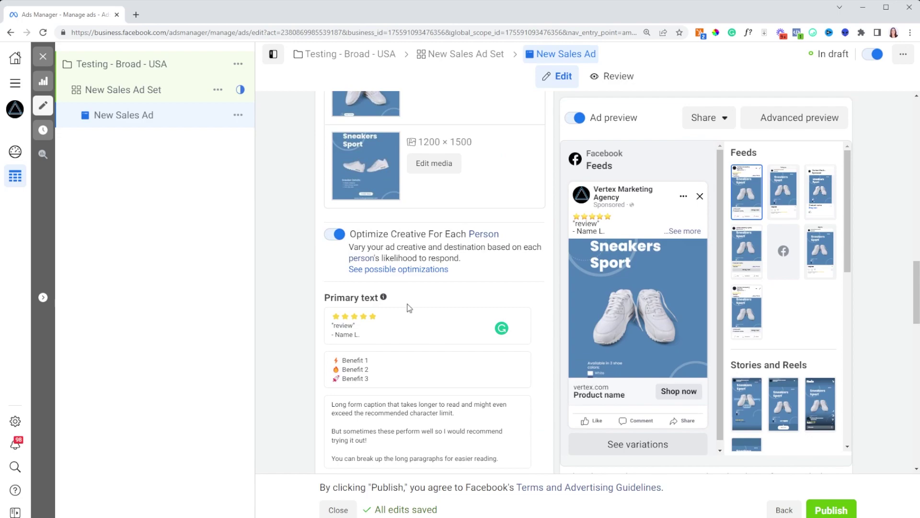
pyautogui.scroll(3, 409, 308)
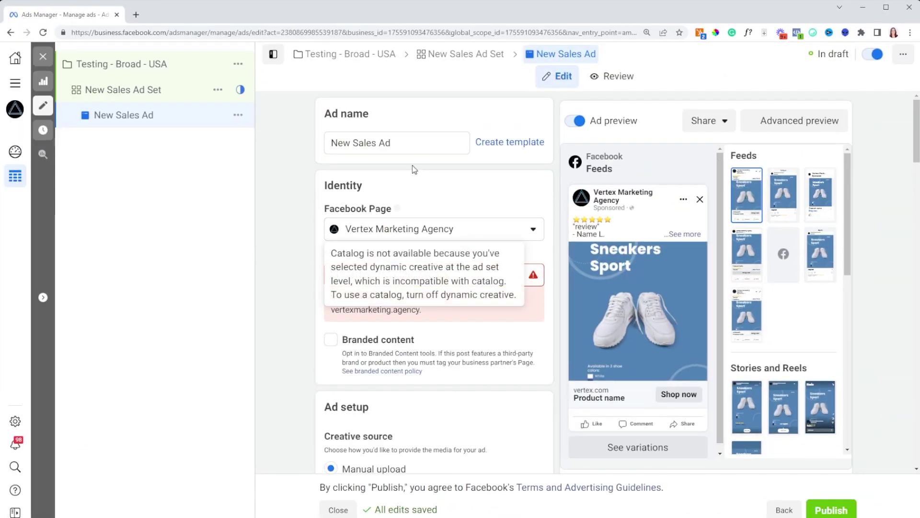
# Rename the ad as "Sneaker images"
pyautogui.tripleClick(412, 144)
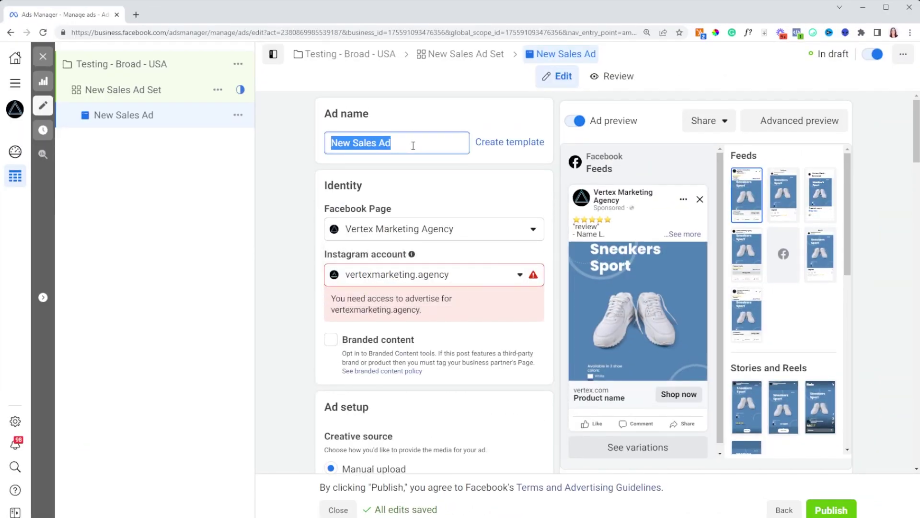
pyautogui.write('Sne')
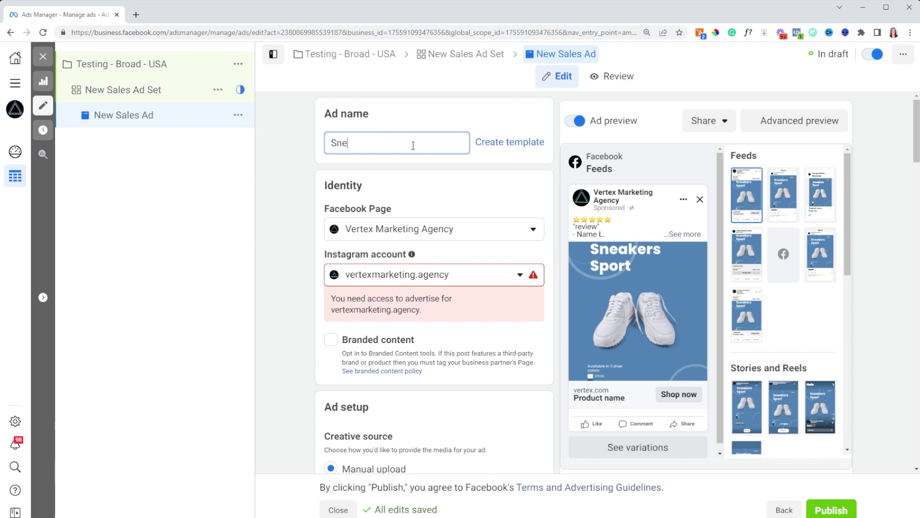
pyautogui.write('aker images')
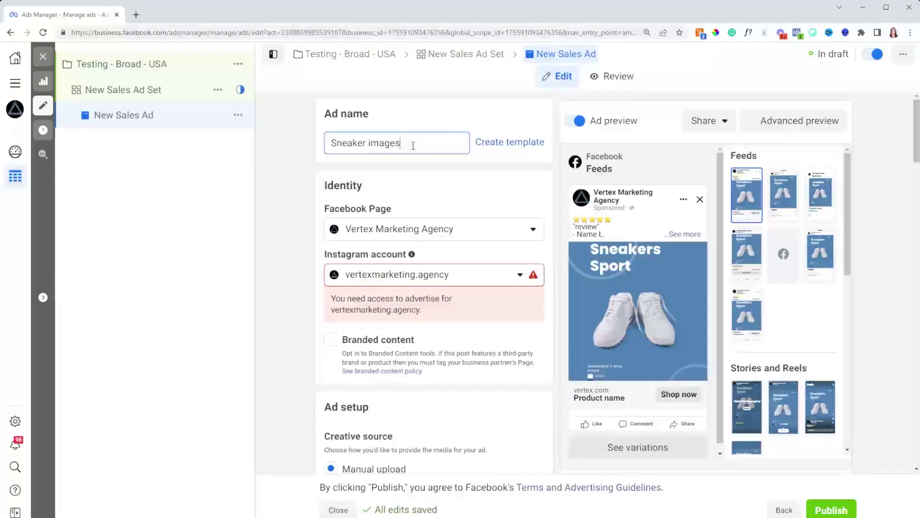
# Rename the ad set containing the Sneaker images ad as "Broad DC" and return to the ad
pyautogui.click(159, 96)
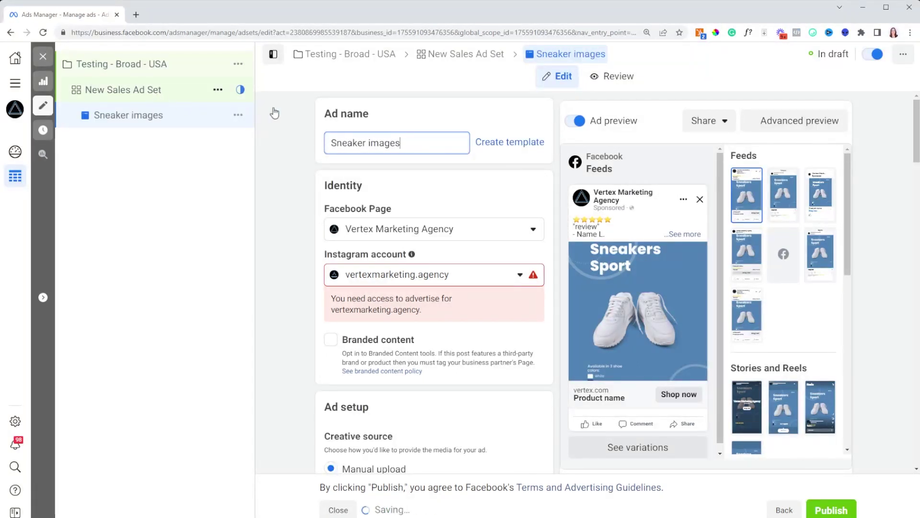
pyautogui.tripleClick(428, 143)
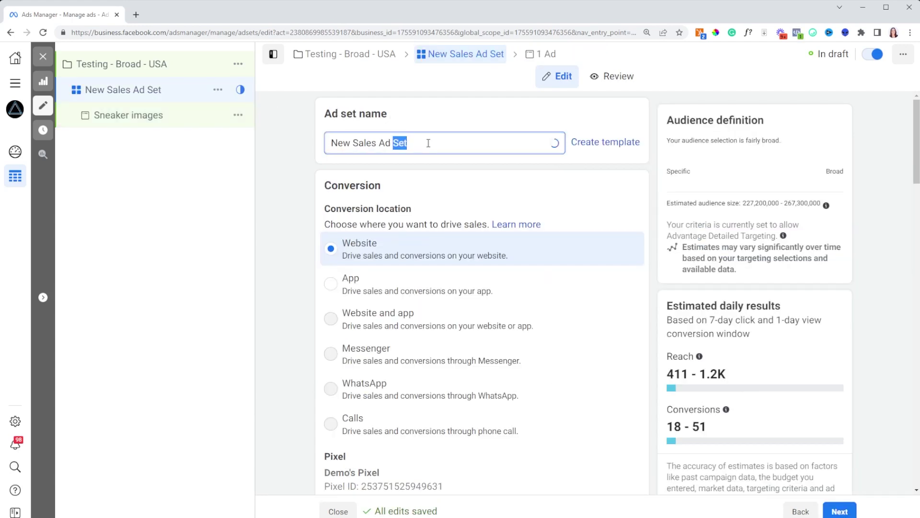
pyautogui.write('Broad DC')
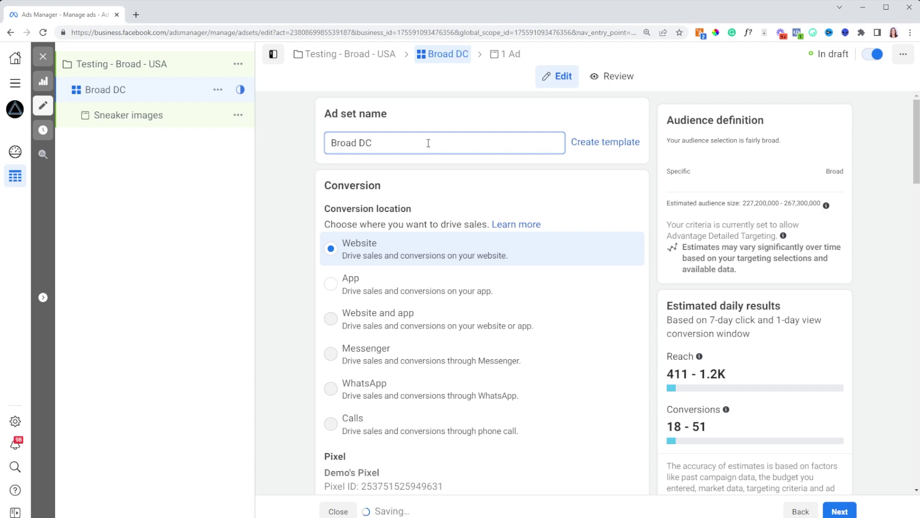
pyautogui.click(194, 128)
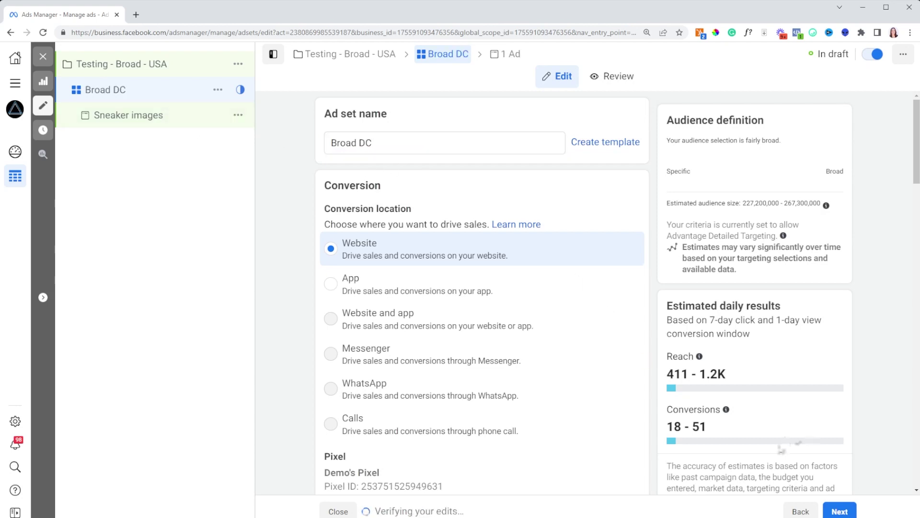
pyautogui.click(122, 115)
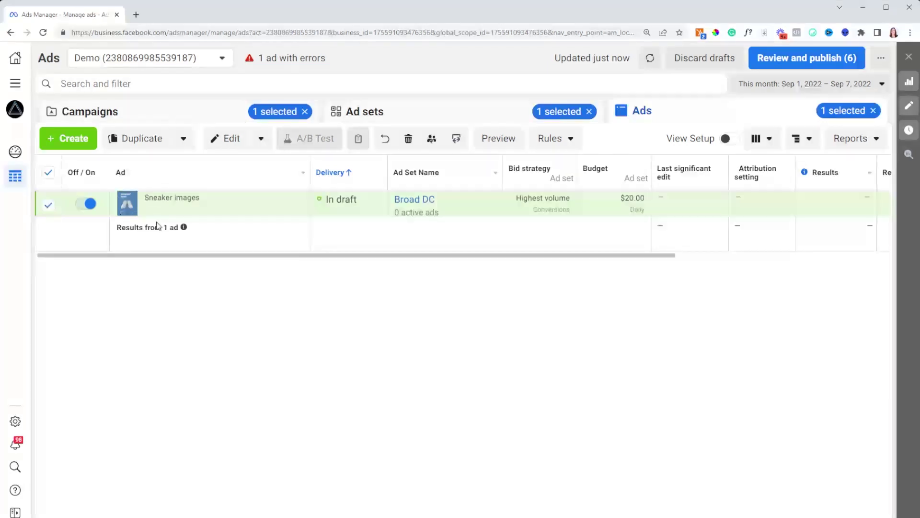
# Open the first active campaign and go through its ad set to the ads inside it
pyautogui.moveTo(168, 206)
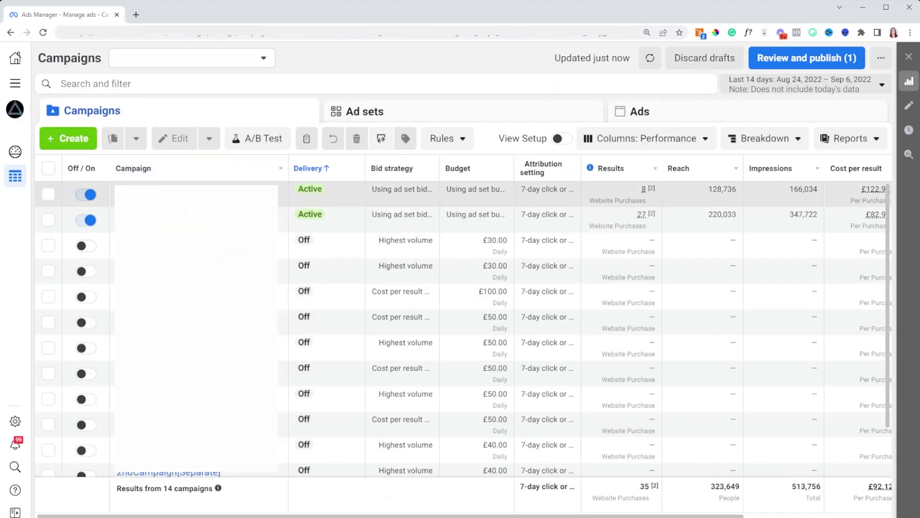
pyautogui.click(138, 192)
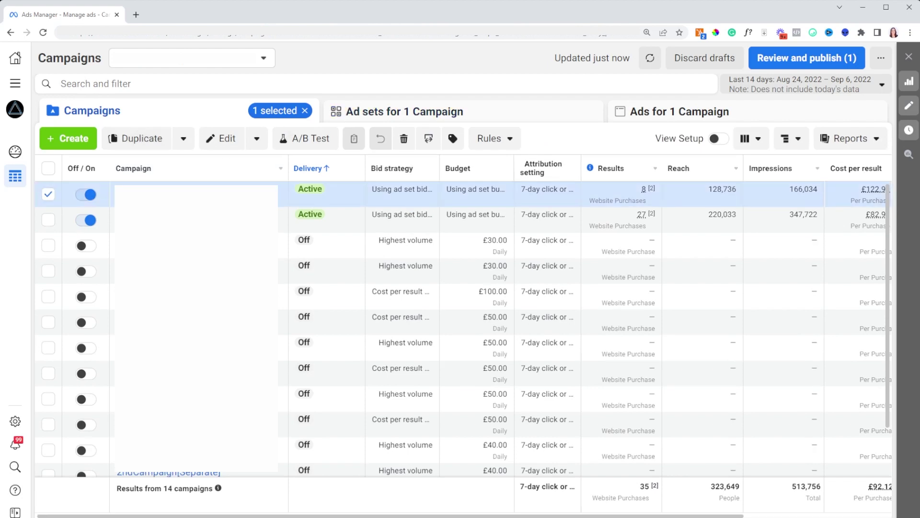
pyautogui.click(345, 112)
pyautogui.click(158, 197)
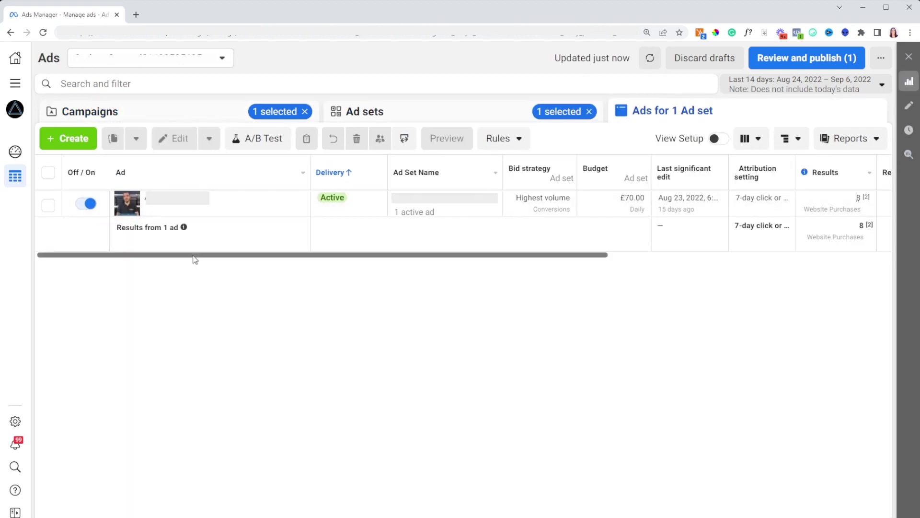
# Break down the ad by the dynamic creative element Image, video and slideshow and compare the metrics of each media item
pyautogui.click(790, 140)
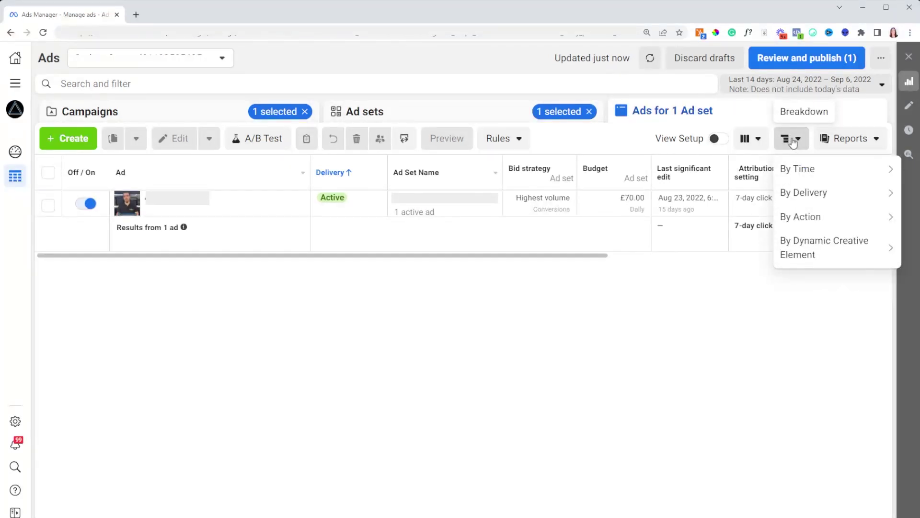
pyautogui.moveTo(822, 257)
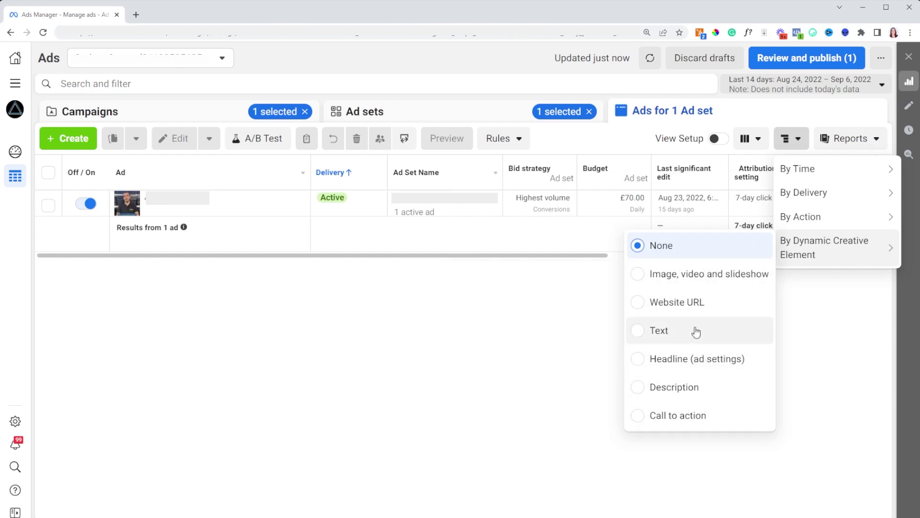
pyautogui.click(703, 276)
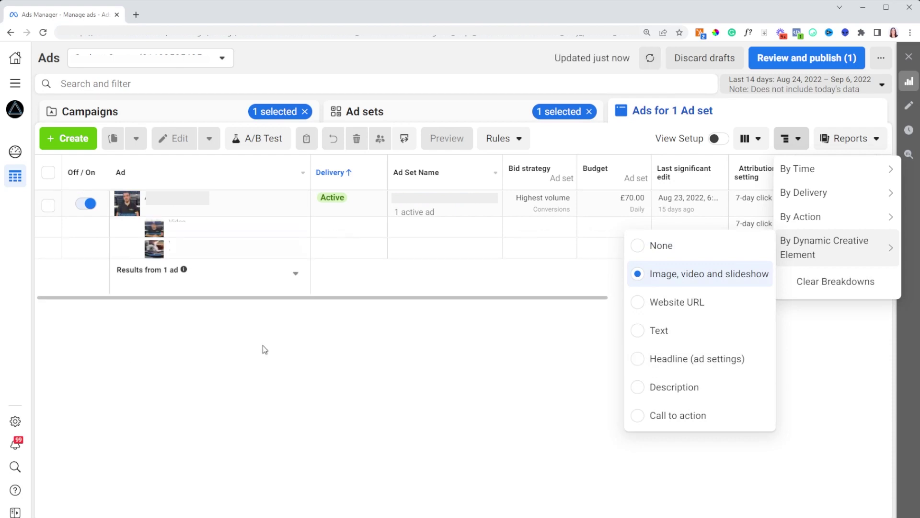
pyautogui.click(569, 351)
pyautogui.moveTo(437, 299); pyautogui.dragTo(694, 293)
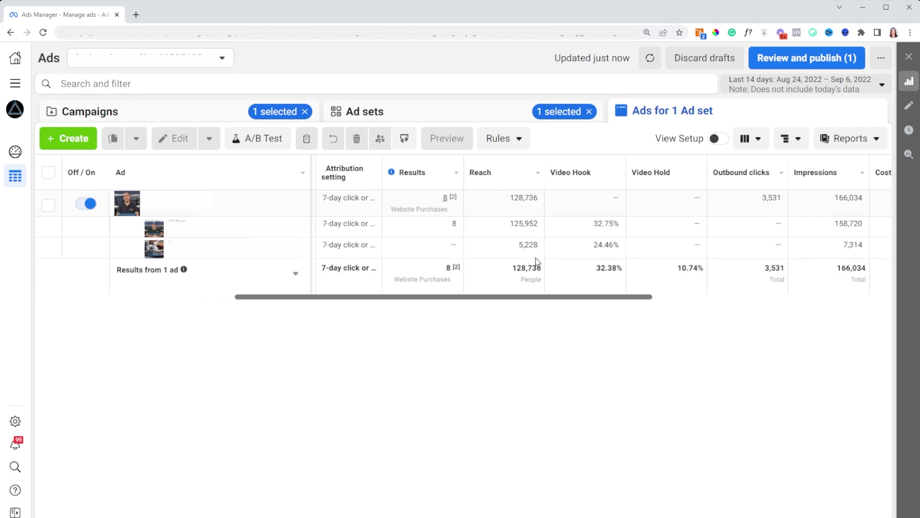
pyautogui.moveTo(570, 297); pyautogui.dragTo(593, 301)
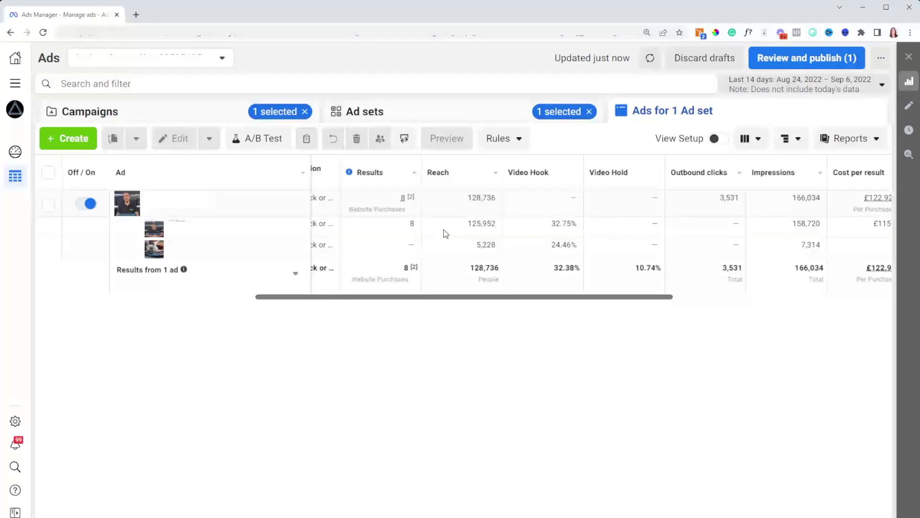
# Break down the ad by the dynamic creative element Text and compare reach and purchases across the text variations
pyautogui.click(502, 229)
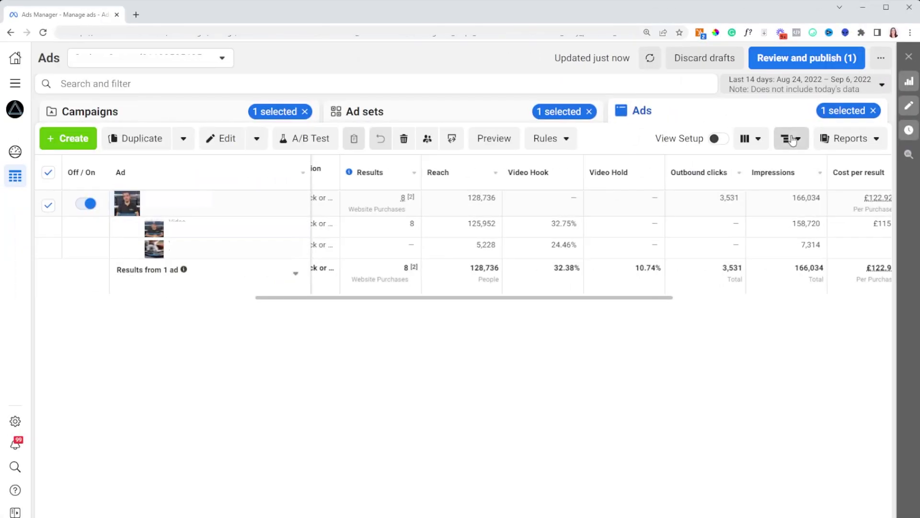
pyautogui.click(791, 138)
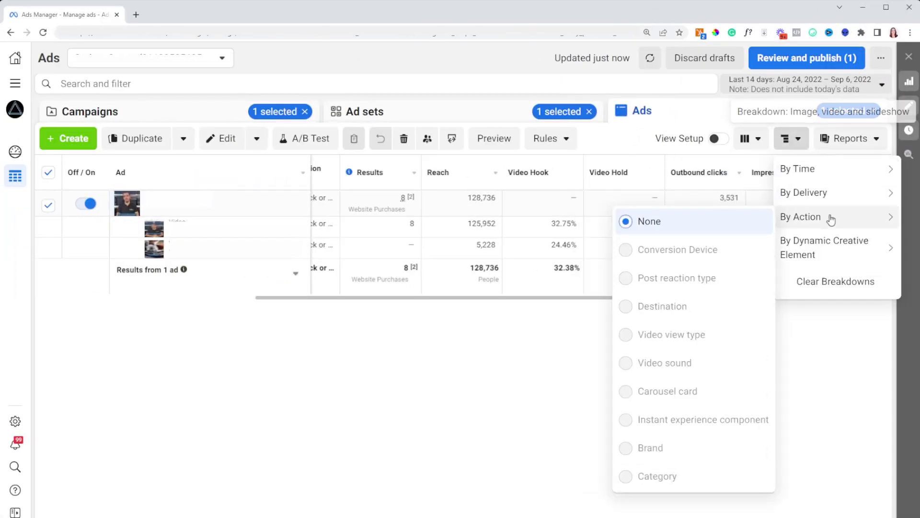
pyautogui.moveTo(832, 247)
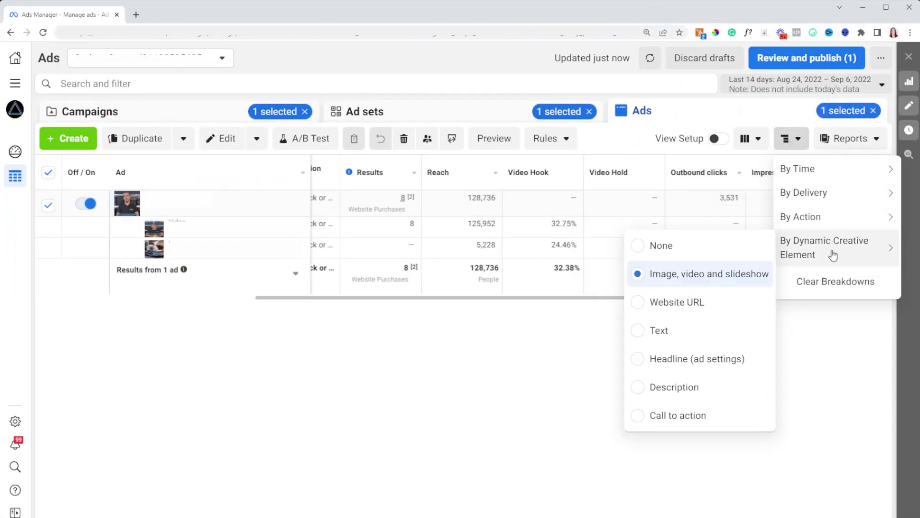
pyautogui.click(698, 342)
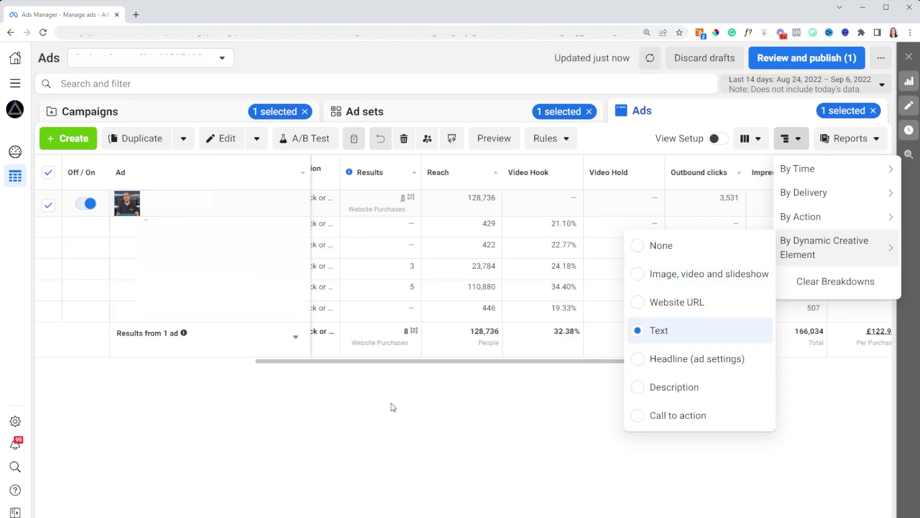
pyautogui.moveTo(152, 266)
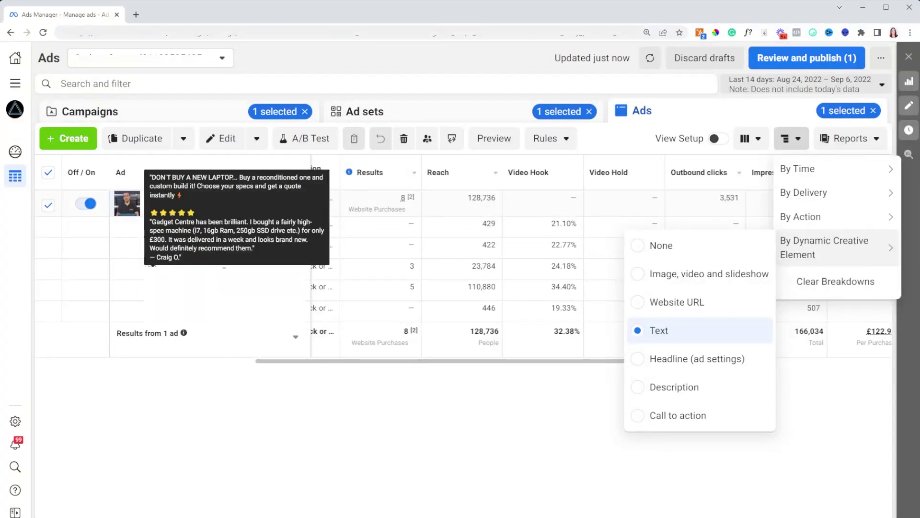
pyautogui.click(437, 292)
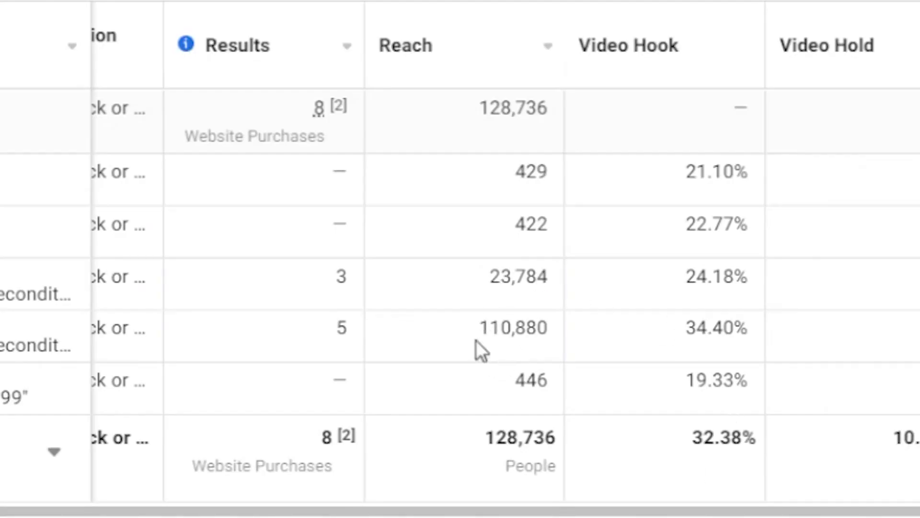
pyautogui.moveTo(476, 340); pyautogui.dragTo(580, 329)
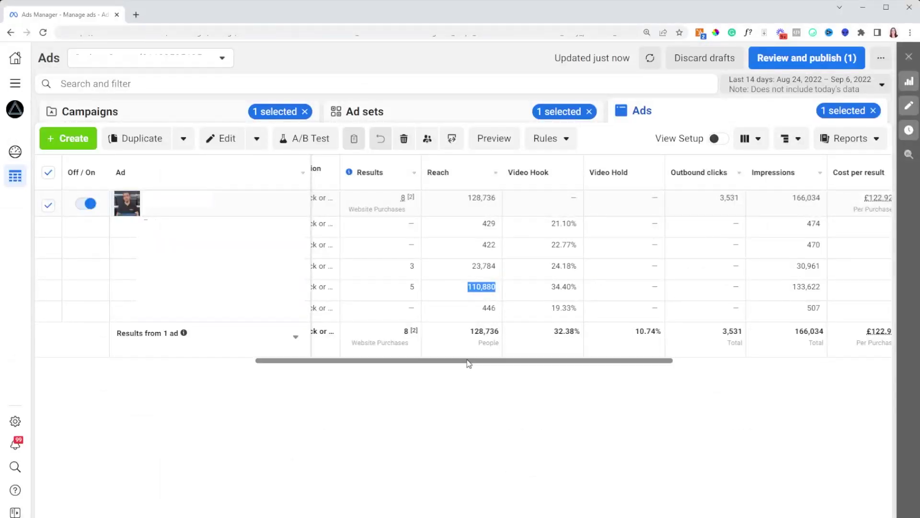
pyautogui.moveTo(395, 291); pyautogui.dragTo(430, 293)
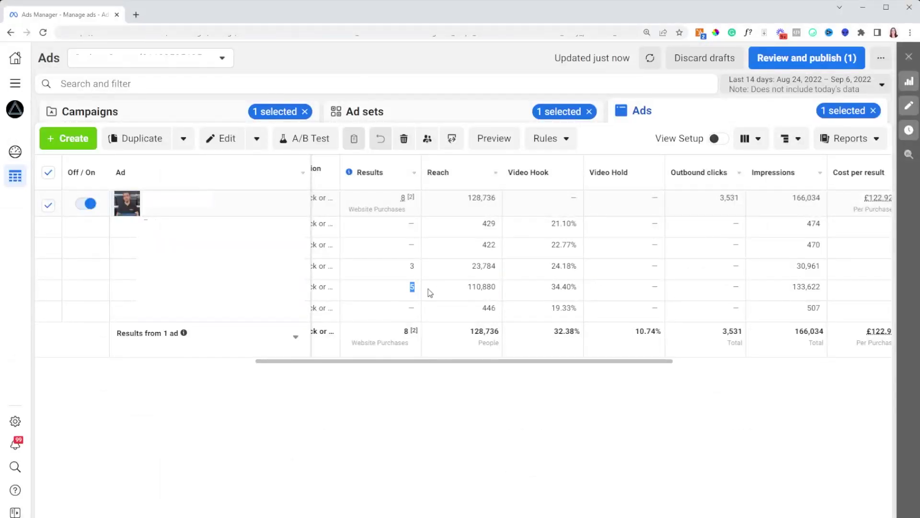
pyautogui.click(437, 379)
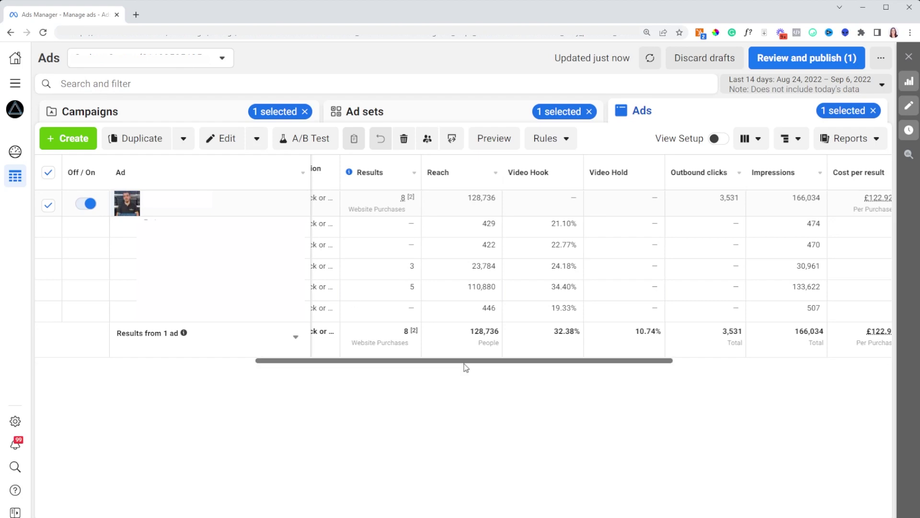
# Break down the ad by the dynamic creative element Headline (ad settings) to compare the headline variations
pyautogui.click(796, 138)
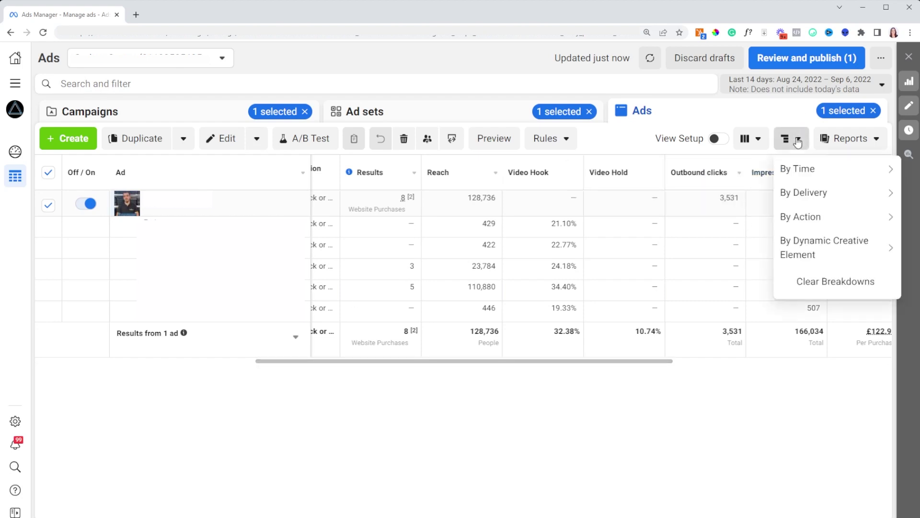
pyautogui.moveTo(837, 249)
pyautogui.click(699, 358)
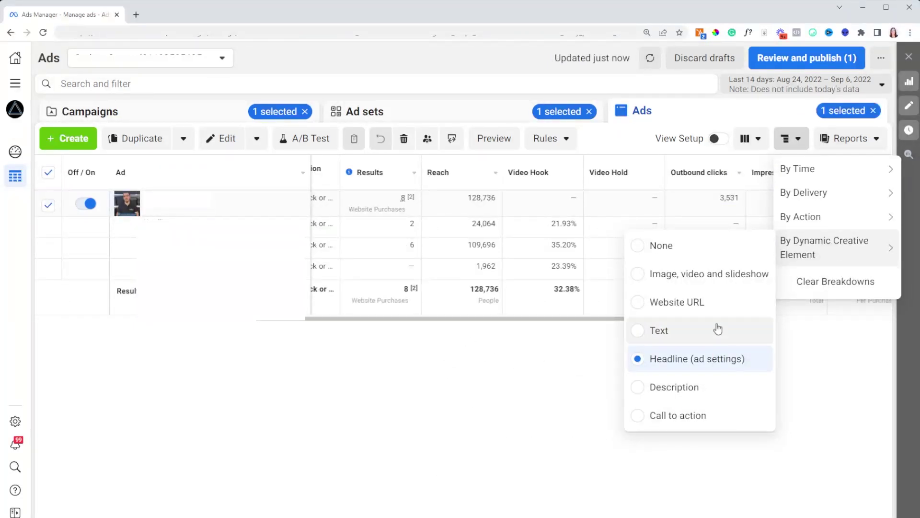
pyautogui.click(454, 389)
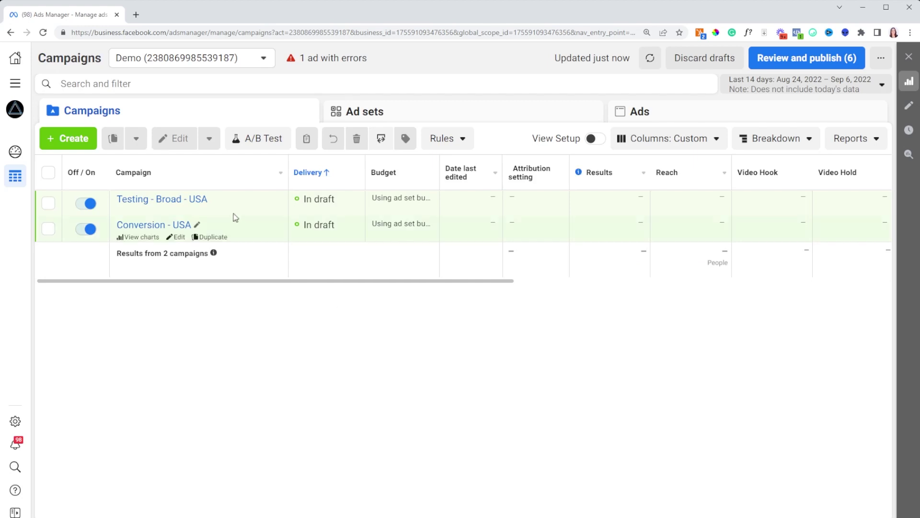
# Duplicate the Broad DC ad set of the Testing - Broad - USA campaign once within the original campaign
pyautogui.click(172, 203)
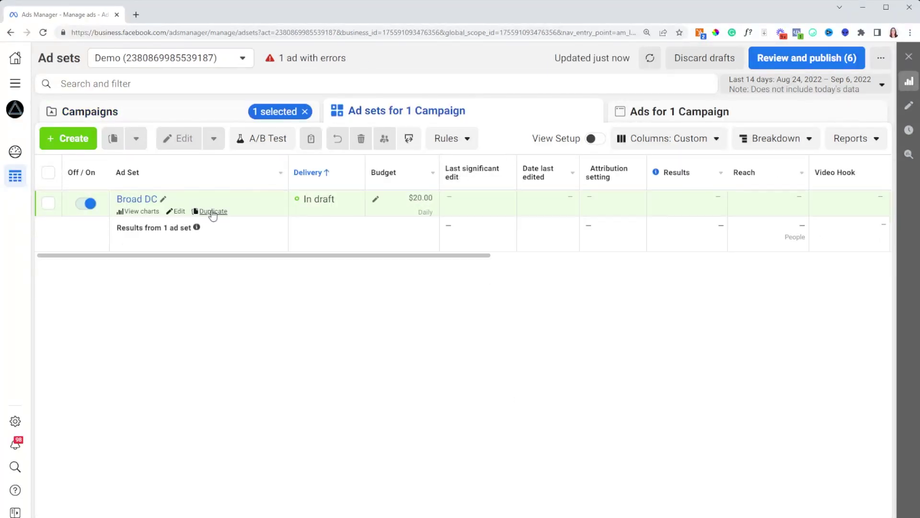
pyautogui.click(213, 211)
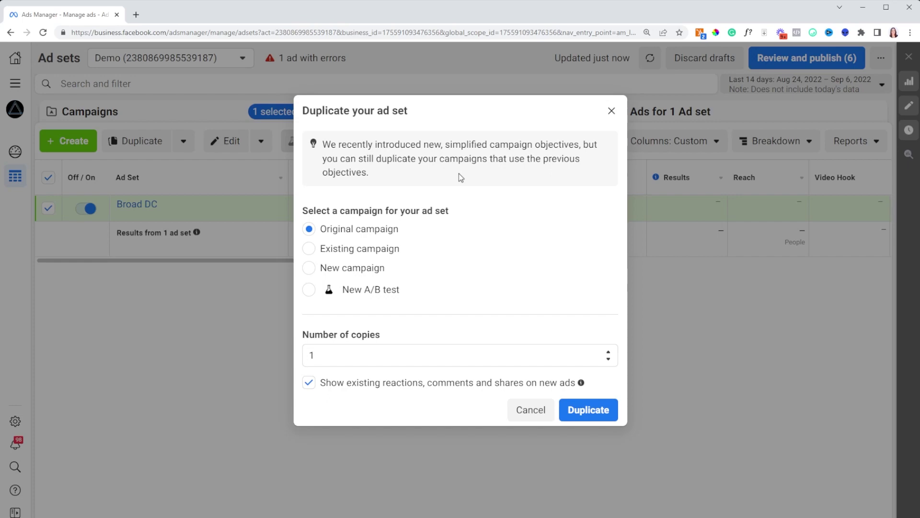
pyautogui.click(588, 410)
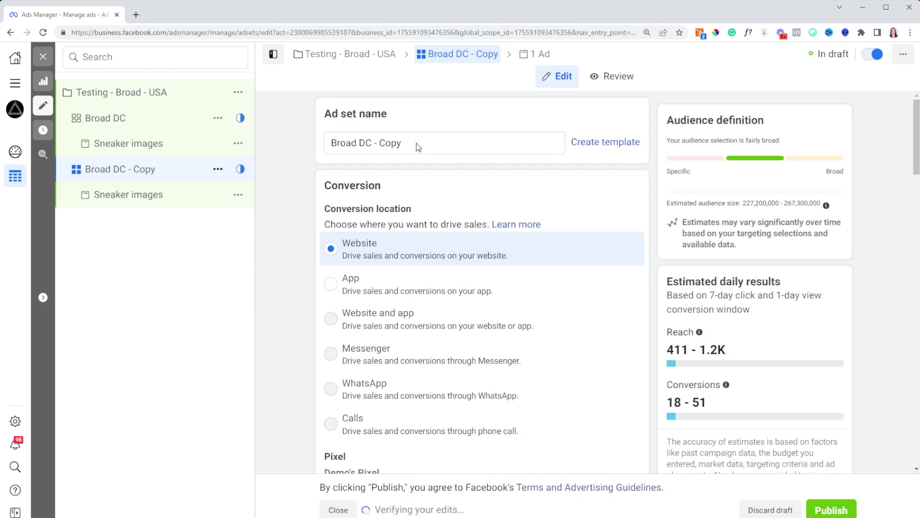
# Rename the duplicated ad set as "Broad DC - 1" and dismiss the recommendation to combine ad sets
pyautogui.doubleClick(390, 143)
pyautogui.write('1')
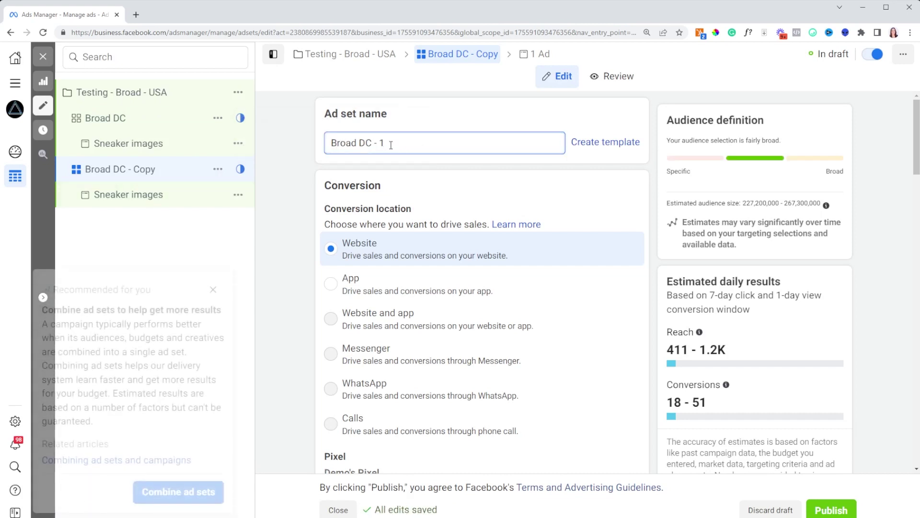
pyautogui.click(212, 271)
# Open the Sneaker images ad in the Broad DC - 1 ad set and review its media, primary texts and headlines
pyautogui.click(128, 194)
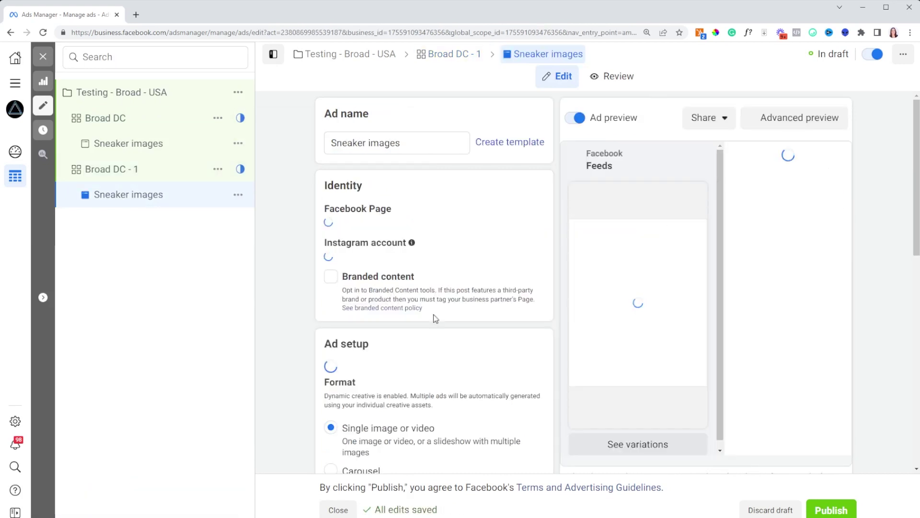
pyautogui.scroll(-10, 435, 320)
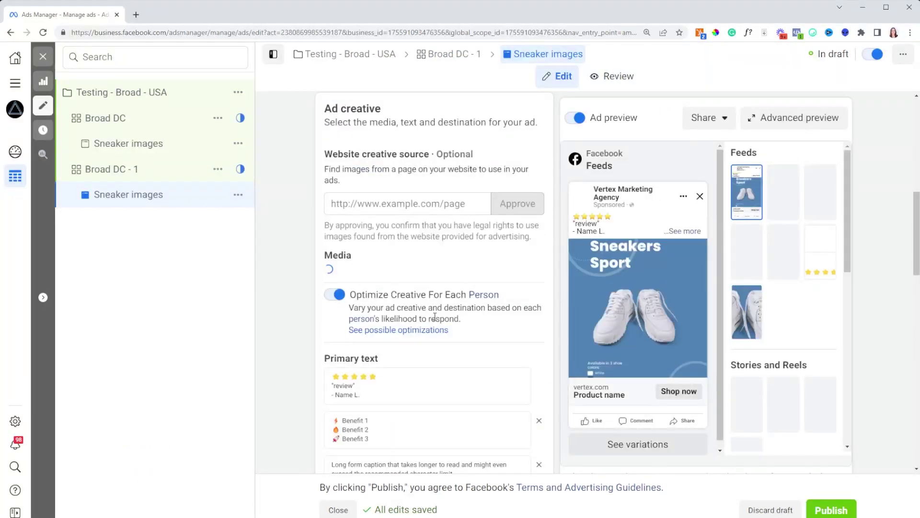
pyautogui.scroll(-5, 431, 321)
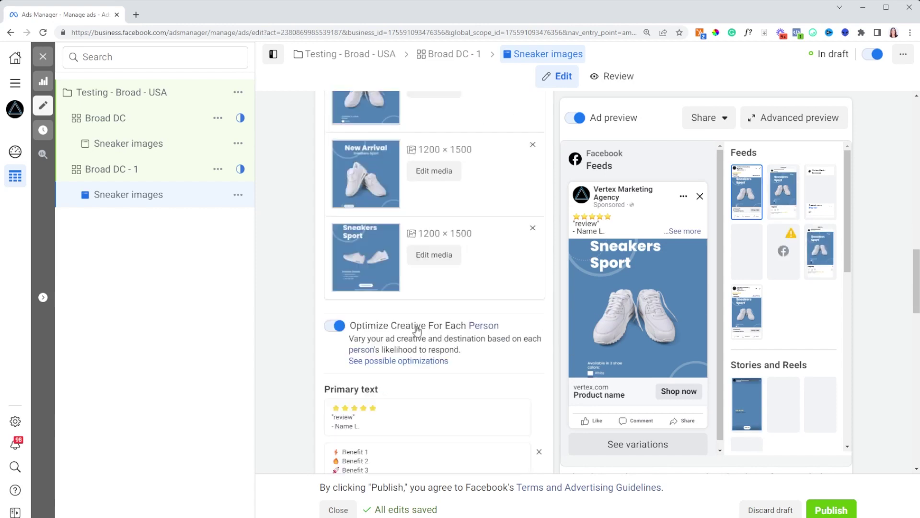
pyautogui.scroll(2, 416, 330)
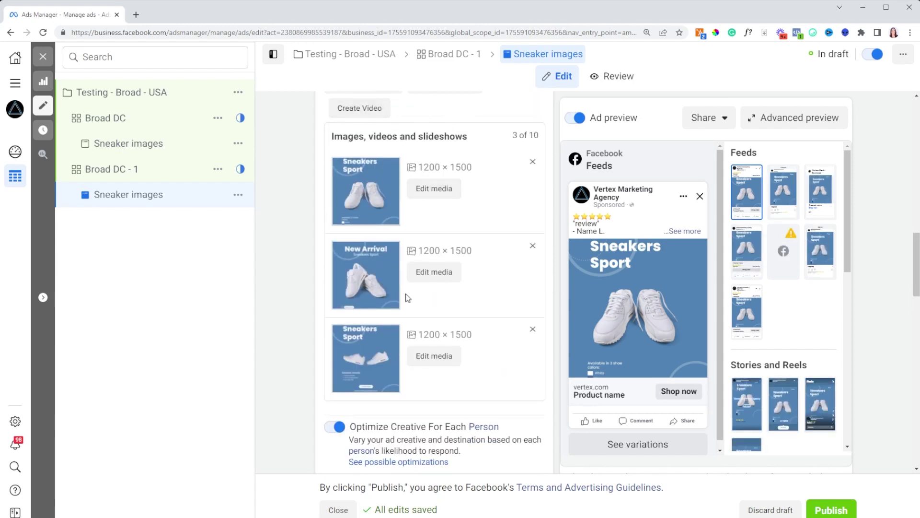
pyautogui.scroll(-2, 407, 298)
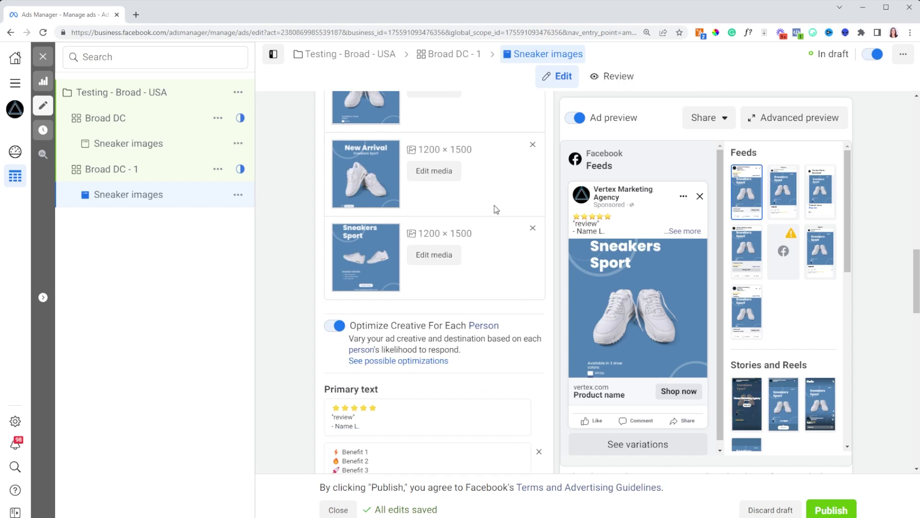
pyautogui.scroll(-3, 494, 205)
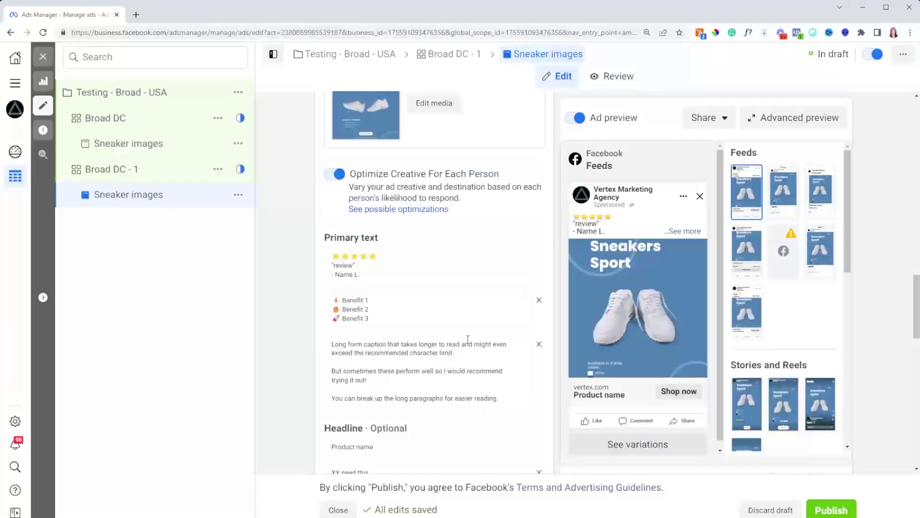